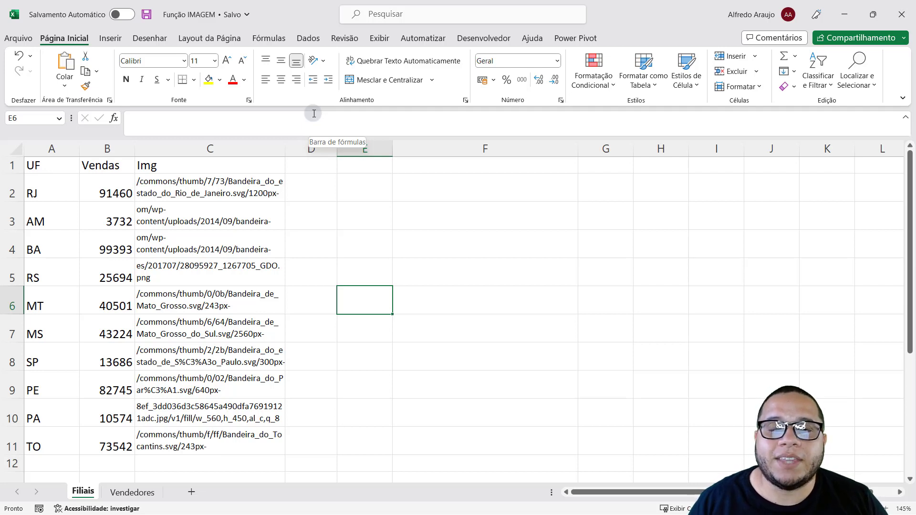
- Unwrap the C2:C11 URLs and copy C2's Rio de Janeiro flag URL for the browser
drag(253, 184, 243, 442)
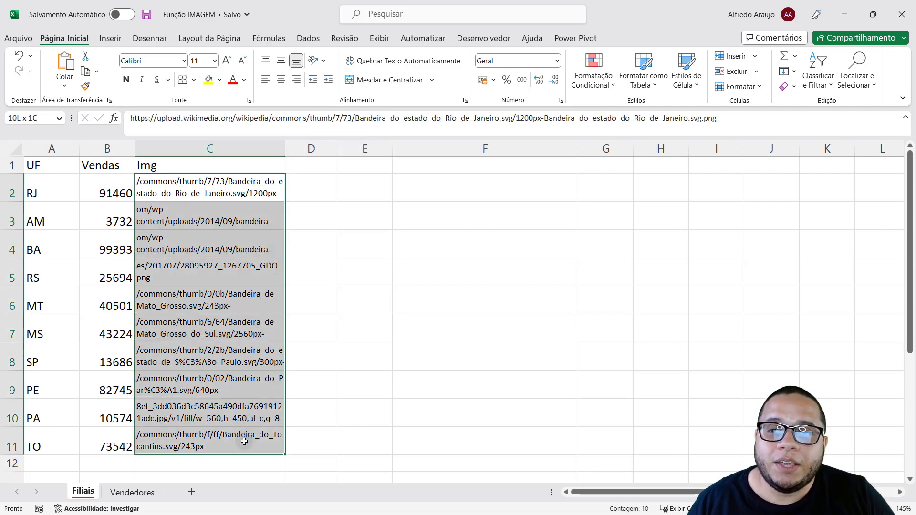
click(372, 60)
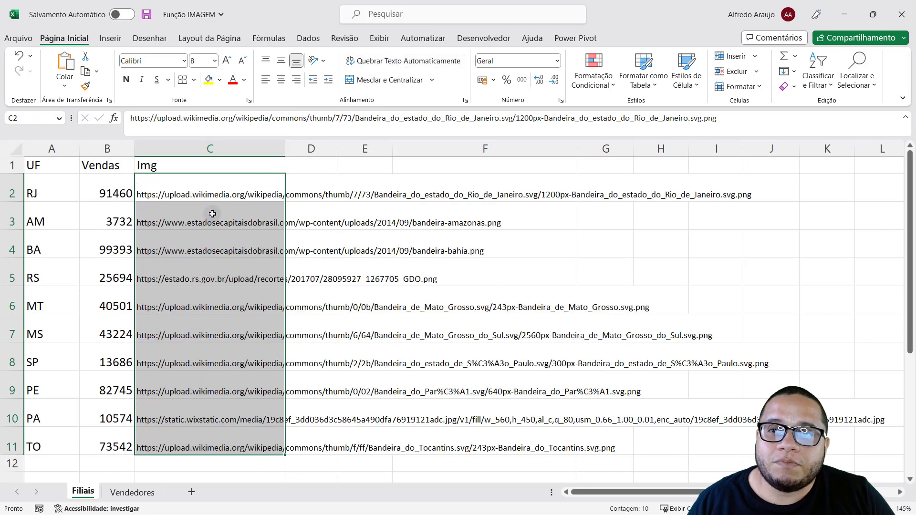
click(200, 191)
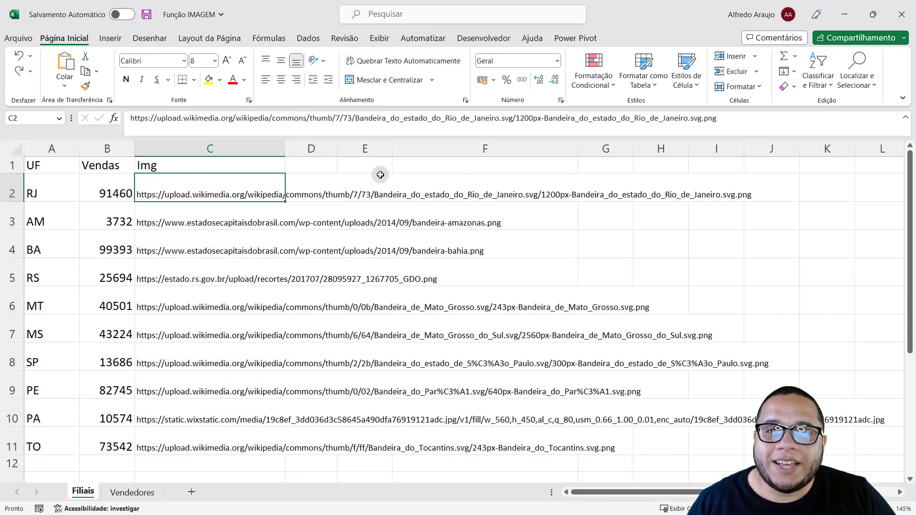
drag(758, 120, 36, 100)
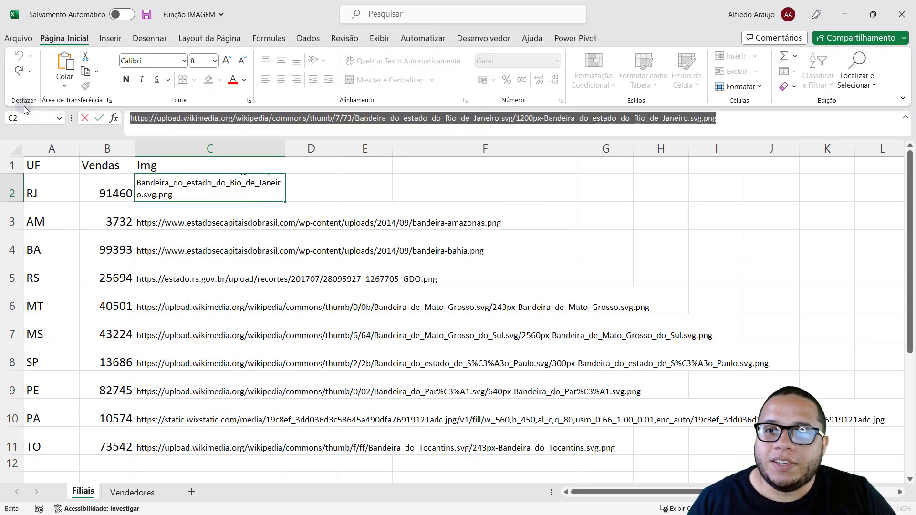
key(ctrl+c)
key(alt+Tab)
- Load the Rio de Janeiro flag URL in Chrome, then return to Excel
key(ctrl+v)
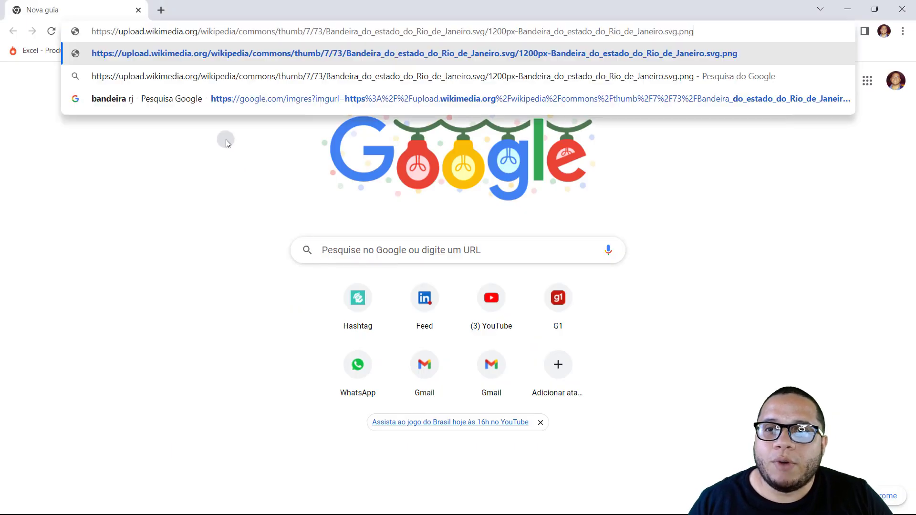
key(Return)
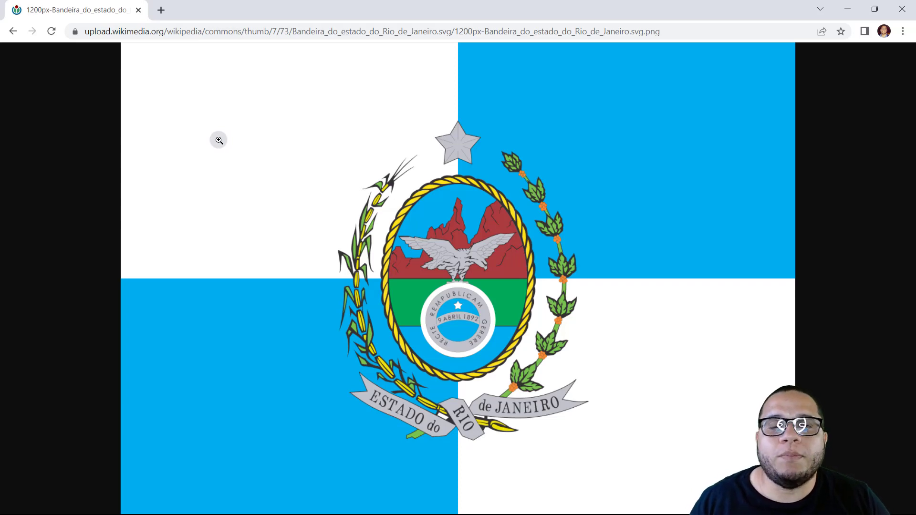
key(alt+Tab)
- Turn text wrapping back on for the column C image URLs
key(Escape)
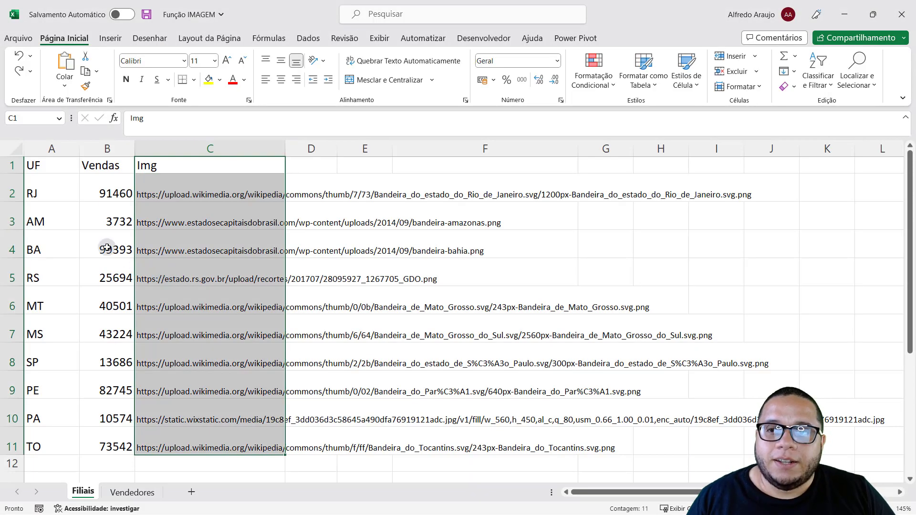
click(107, 248)
drag(47, 166, 46, 454)
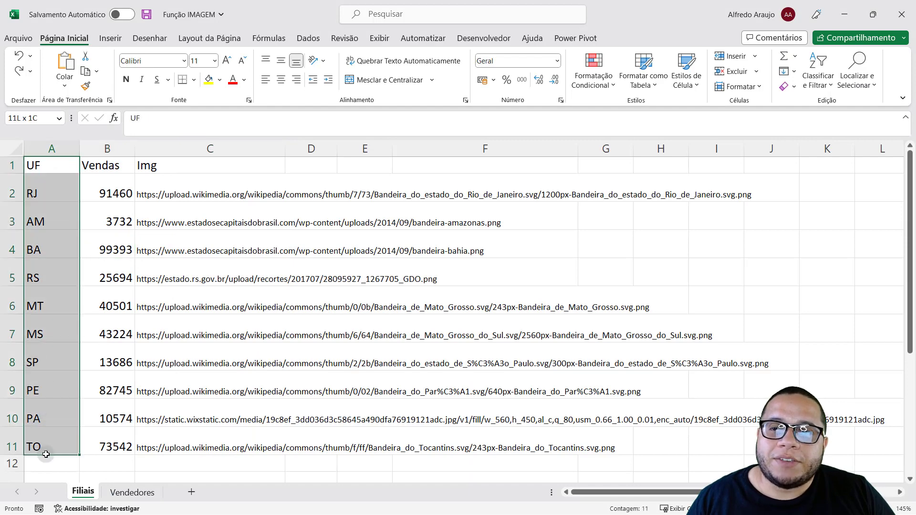
drag(160, 166, 157, 449)
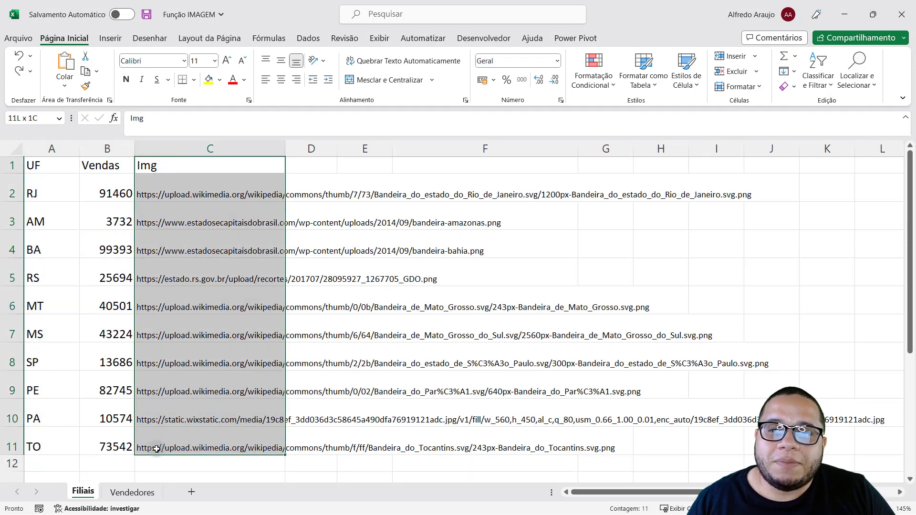
click(409, 61)
click(261, 188)
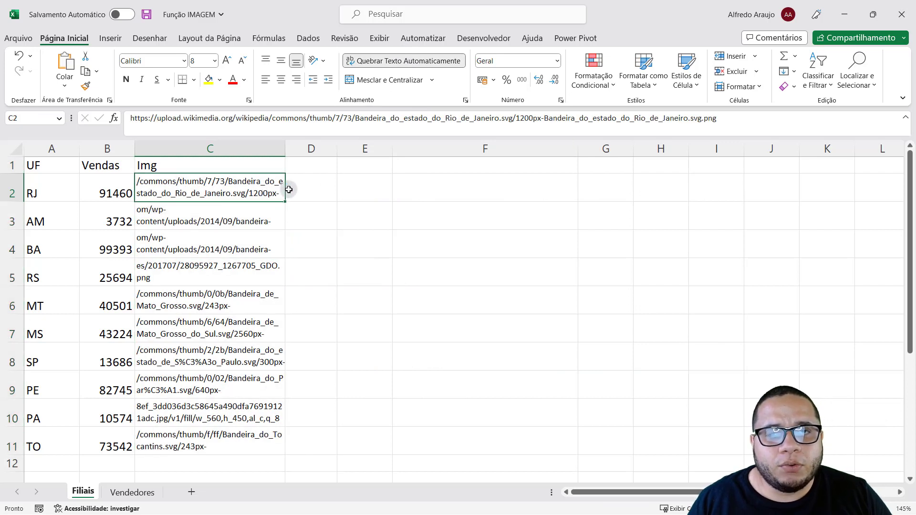
mouse_move(262, 188)
mouse_down()
mouse_move(242, 228)
mouse_move(219, 444)
mouse_up()
- Enter =IMAGEM(C2) in D2 to show the Rio de Janeiro flag
click(328, 185)
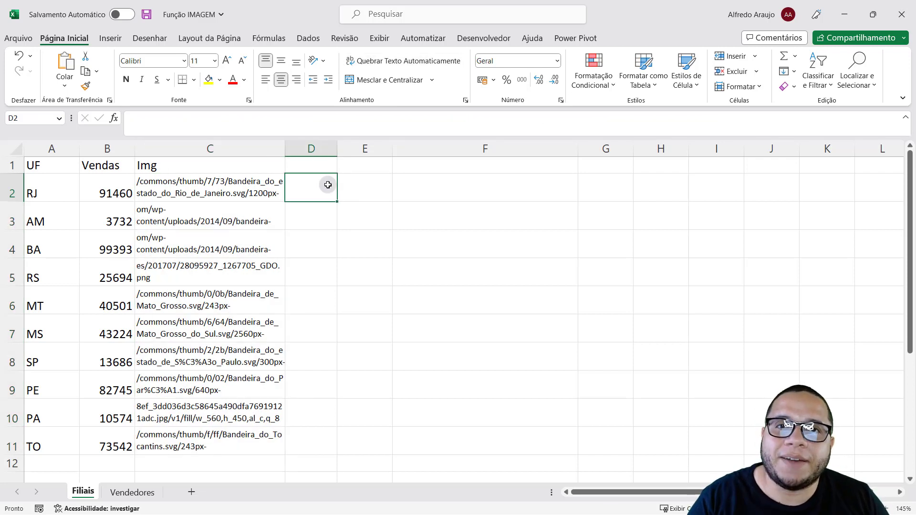
text(=IMA)
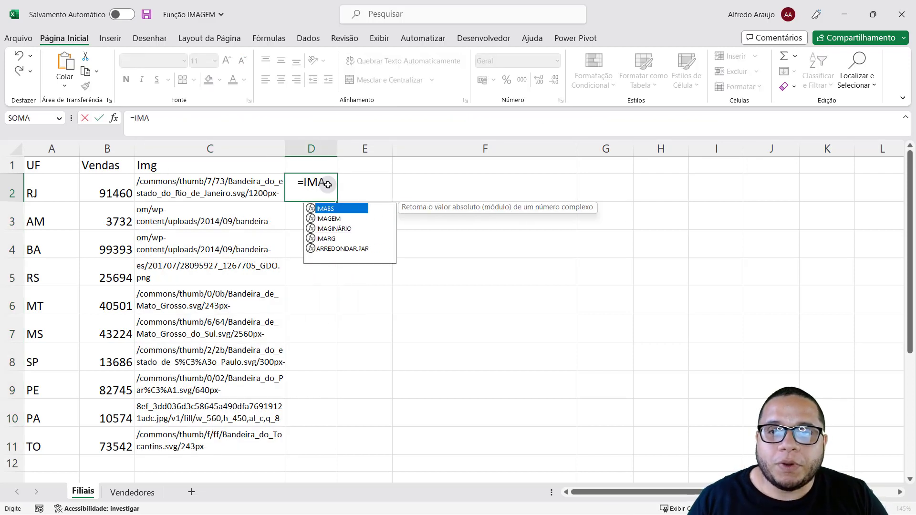
text(GEM()
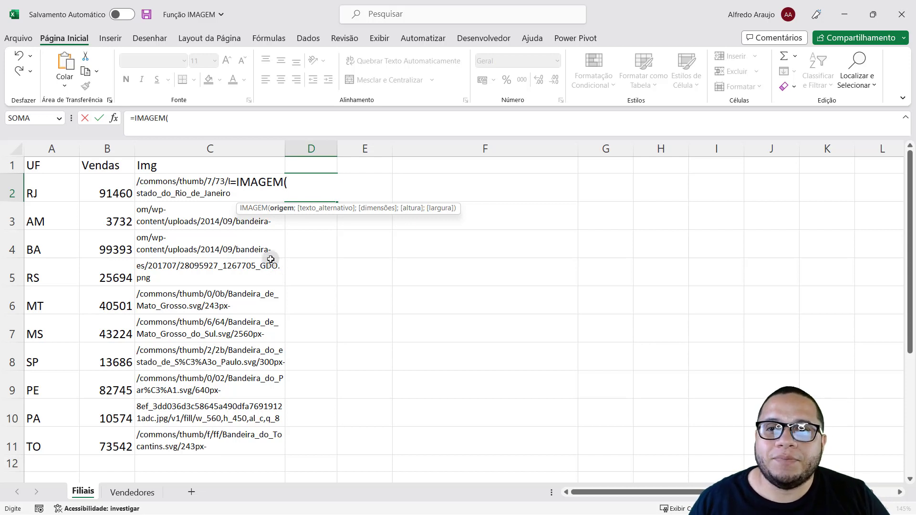
click(148, 185)
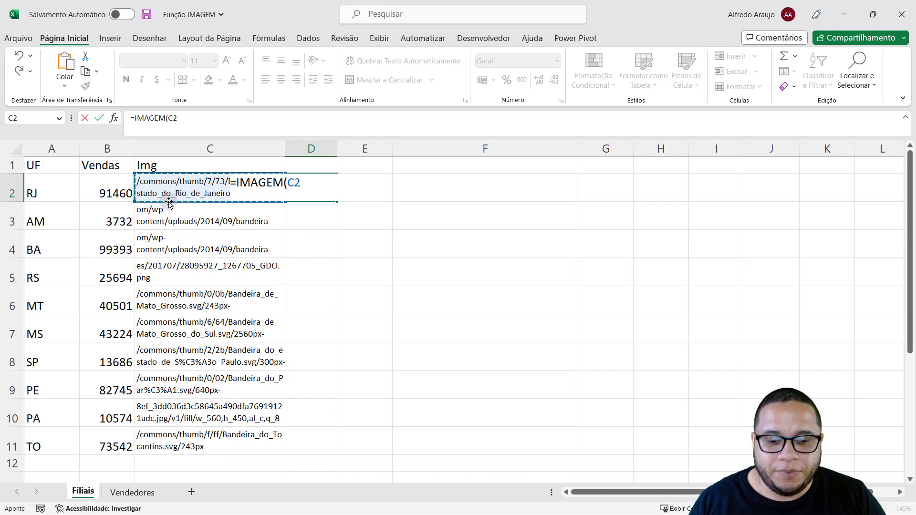
text())
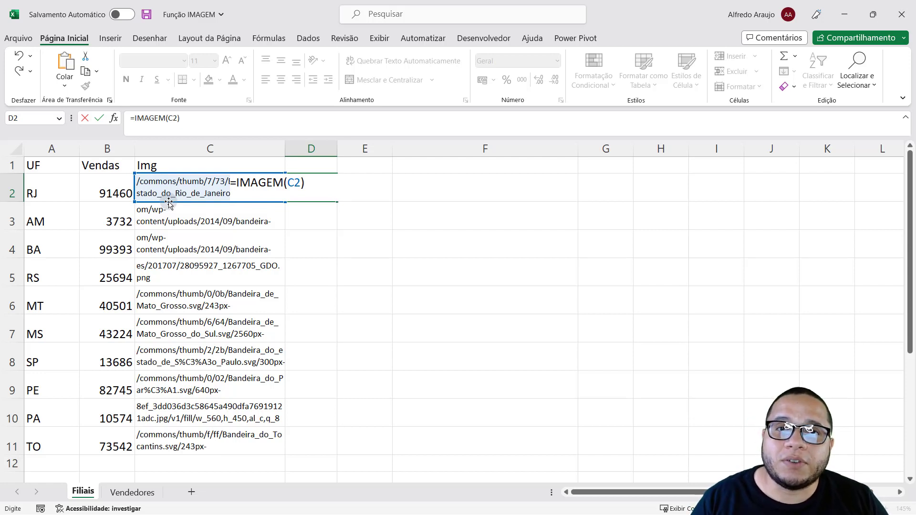
key(Return)
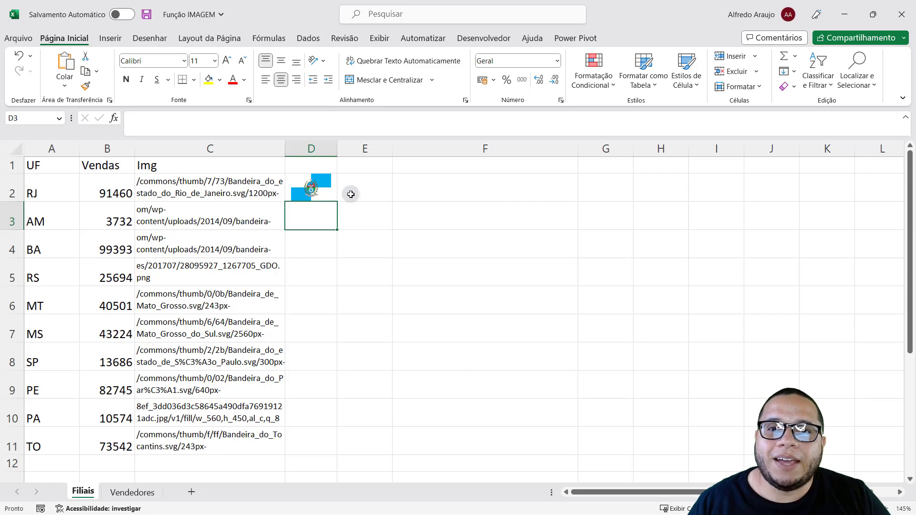
- Resize column D and row 2 so the D2 flag displays larger
click(327, 188)
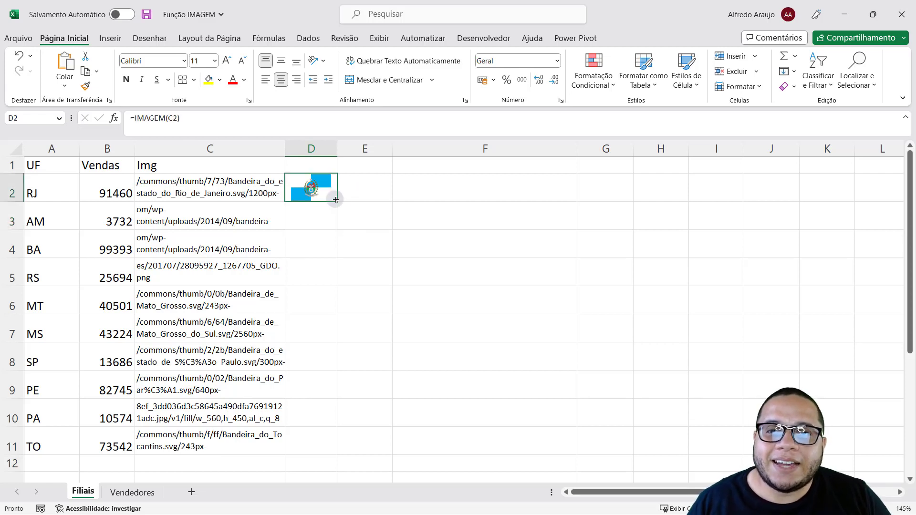
drag(338, 146, 389, 146)
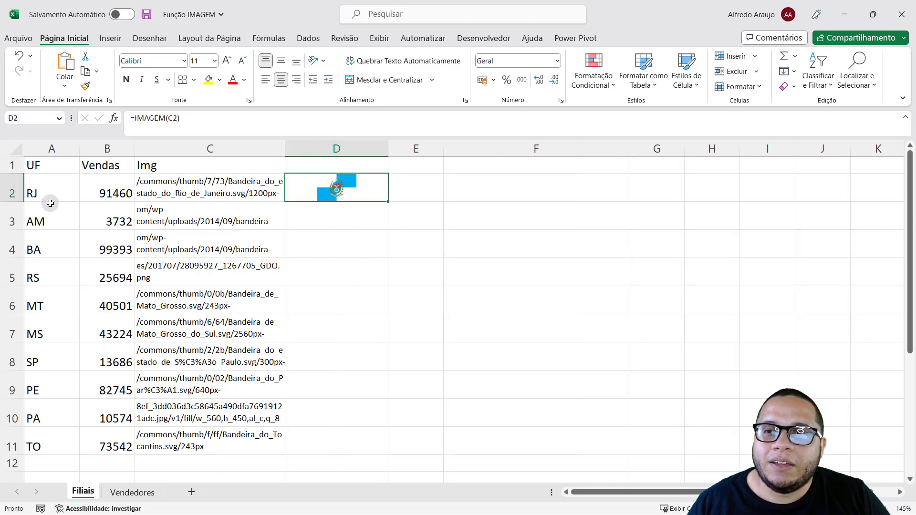
drag(11, 202, 11, 240)
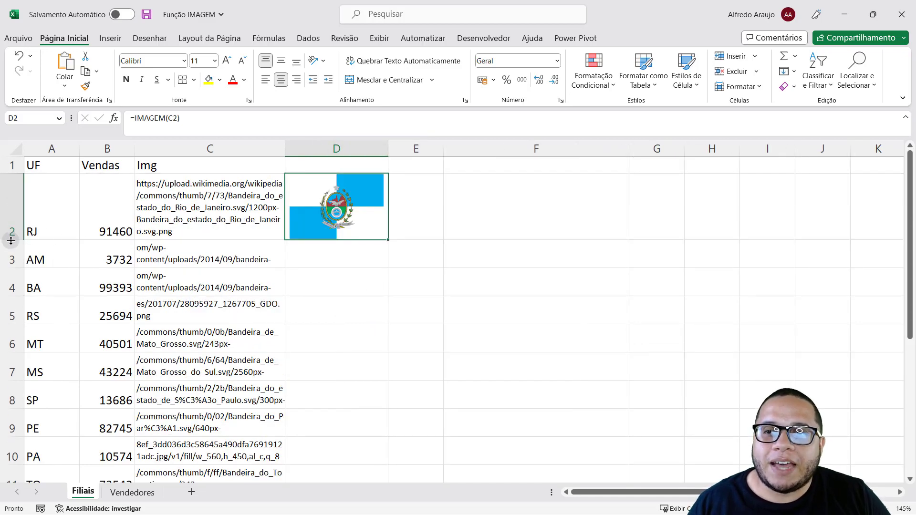
drag(11, 240, 11, 221)
drag(388, 149, 359, 149)
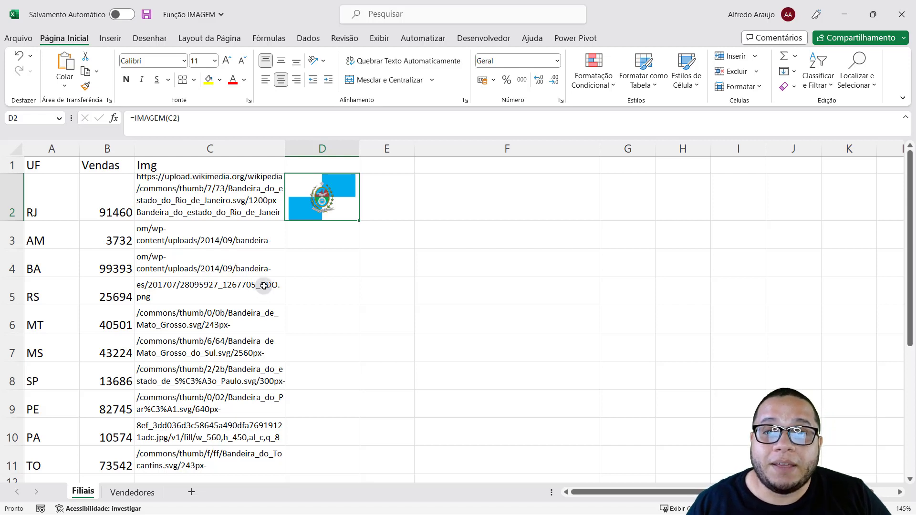
click(177, 118)
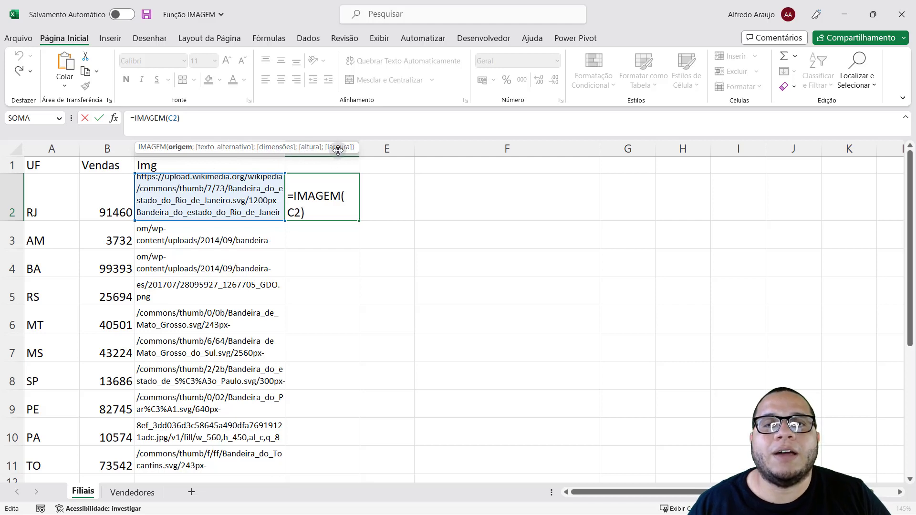
key(Escape)
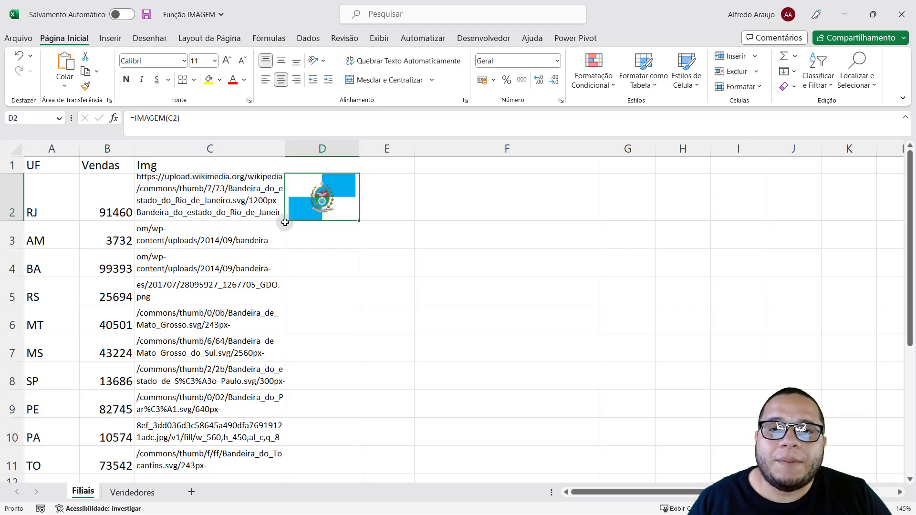
drag(359, 148, 392, 148)
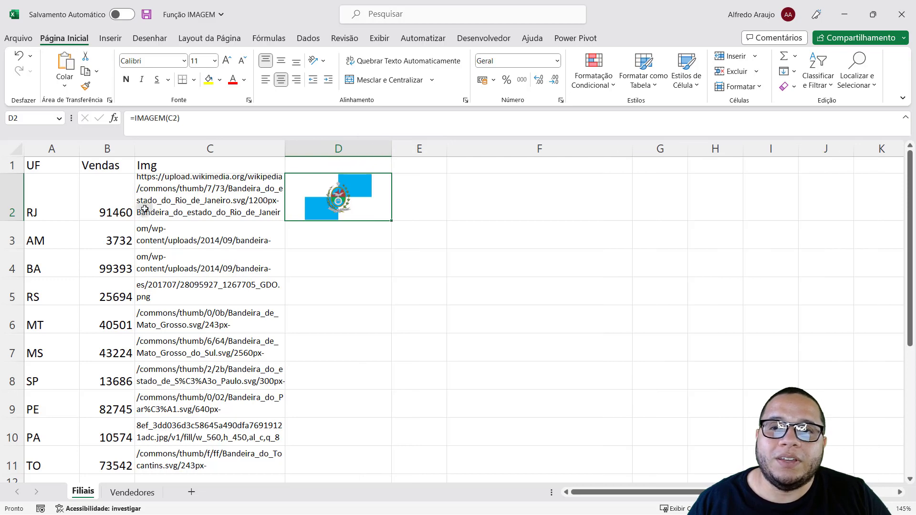
mouse_move(13, 221)
mouse_down()
mouse_move(12, 240)
mouse_move(12, 210)
mouse_up()
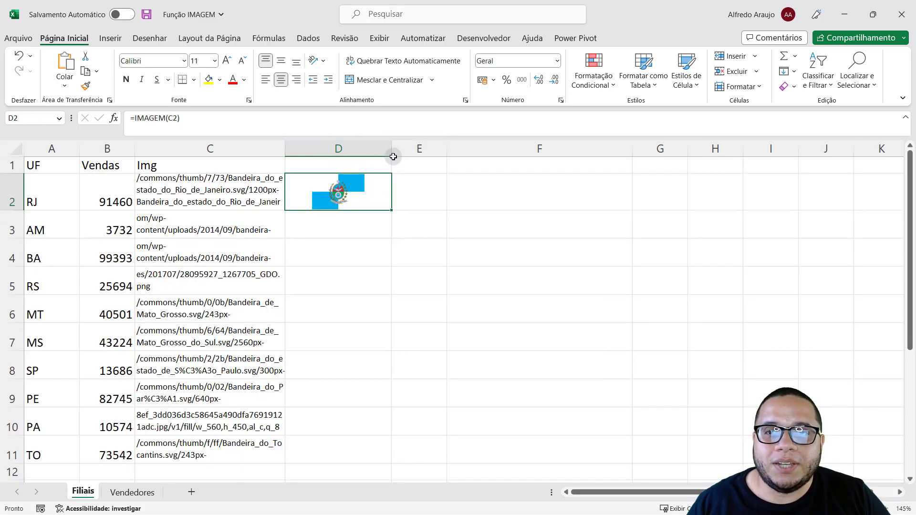
drag(391, 148, 348, 152)
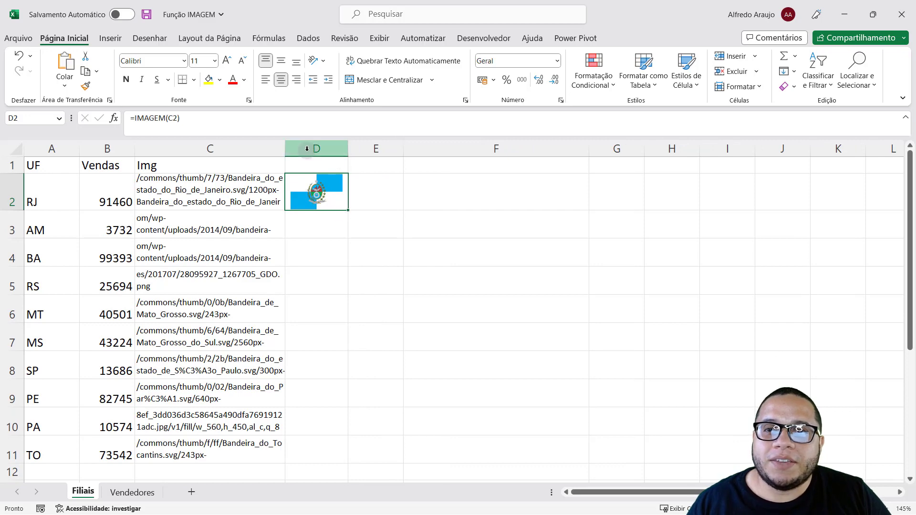
- Fill the =IMAGEM(C2) formula down from D2 through D11
click(308, 119)
key(ctrl+Return)
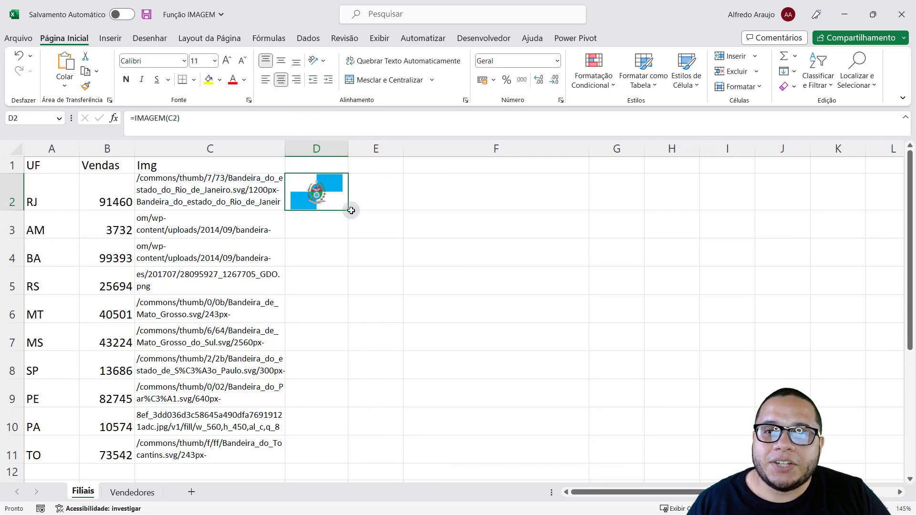
drag(349, 210, 324, 351)
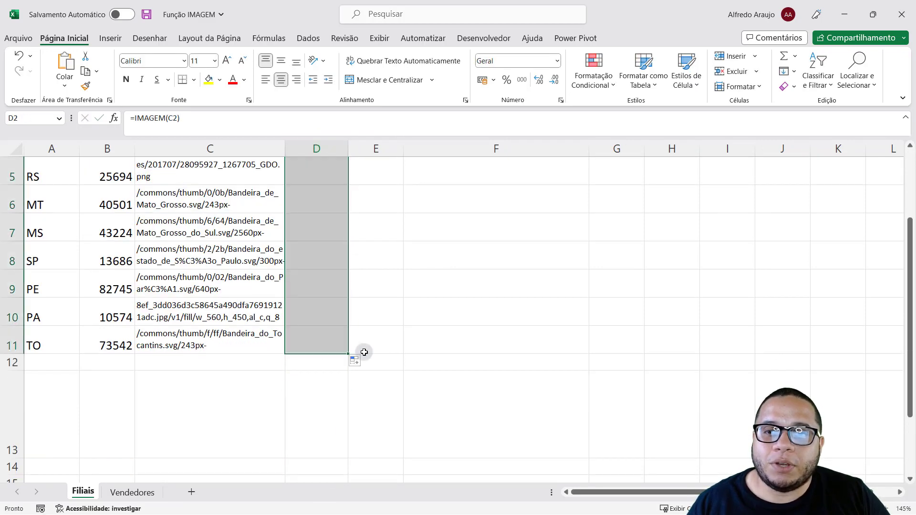
- Check the filled flag formulas in D3:D11
scroll(361, 354, up, 2)
click(370, 287)
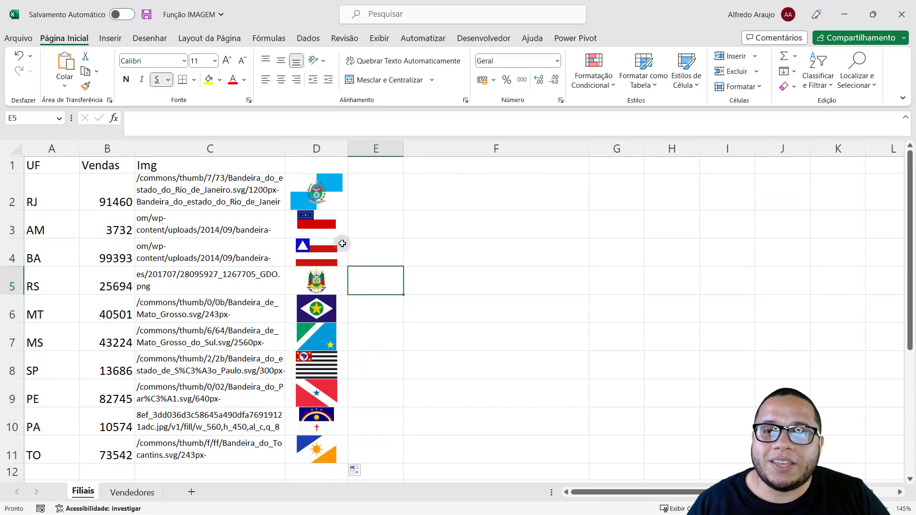
click(343, 229)
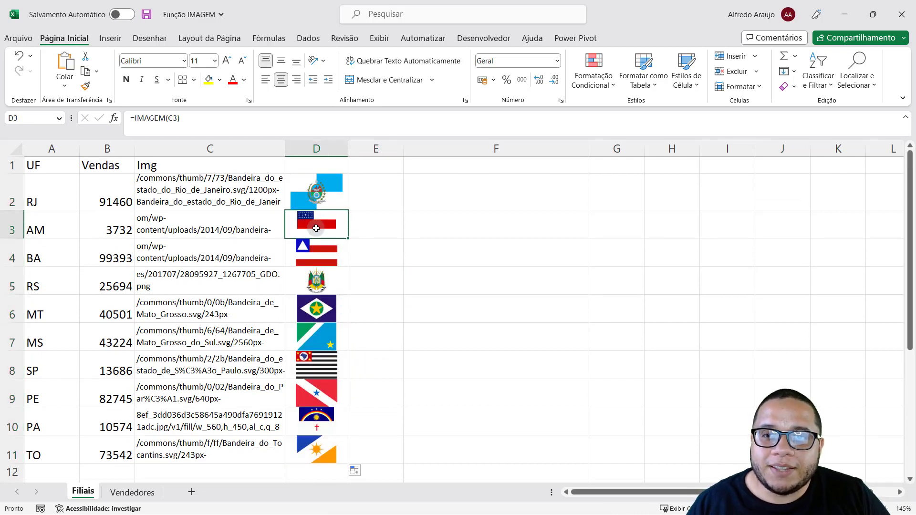
drag(336, 231, 331, 455)
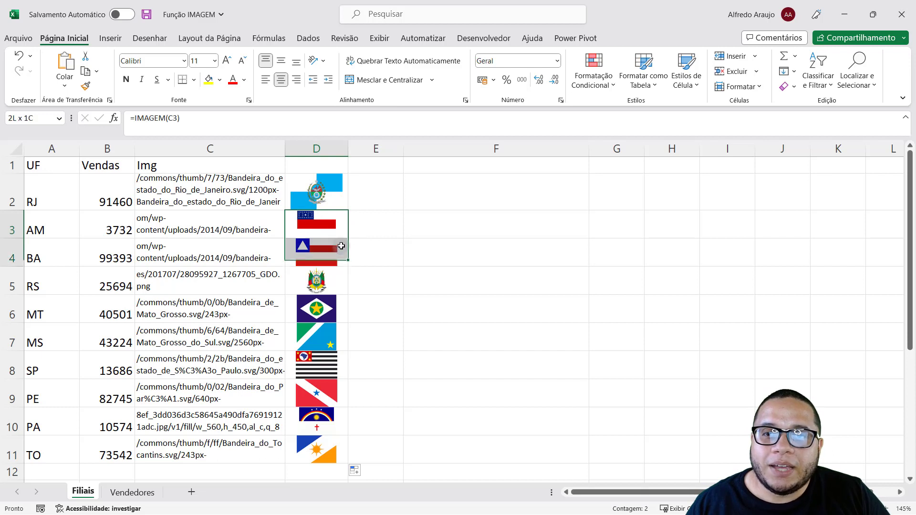
- Review the column C image URLs through Tocantins in C11, then widen column D
click(266, 459)
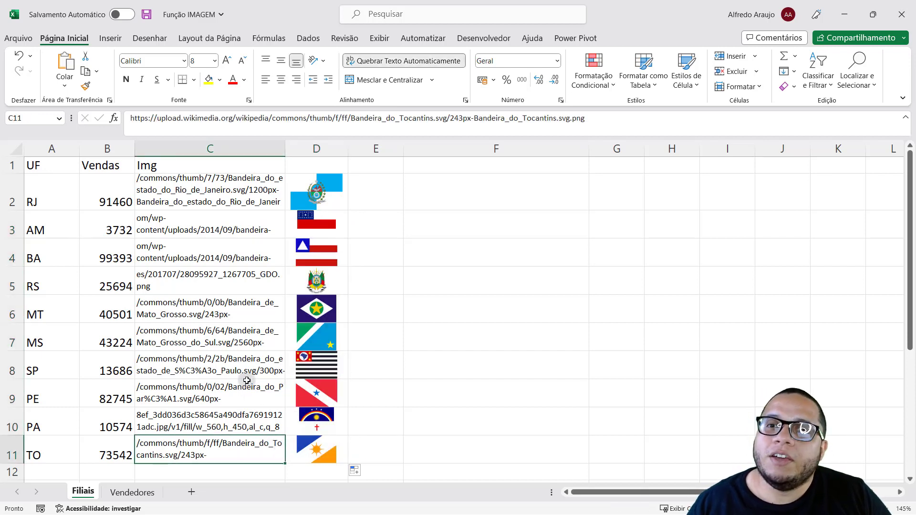
click(201, 229)
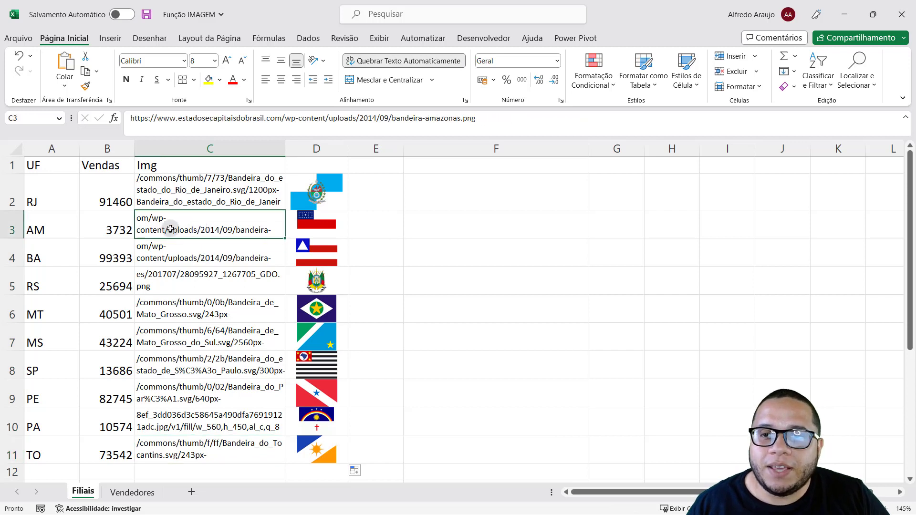
click(197, 258)
click(196, 283)
click(196, 304)
click(196, 336)
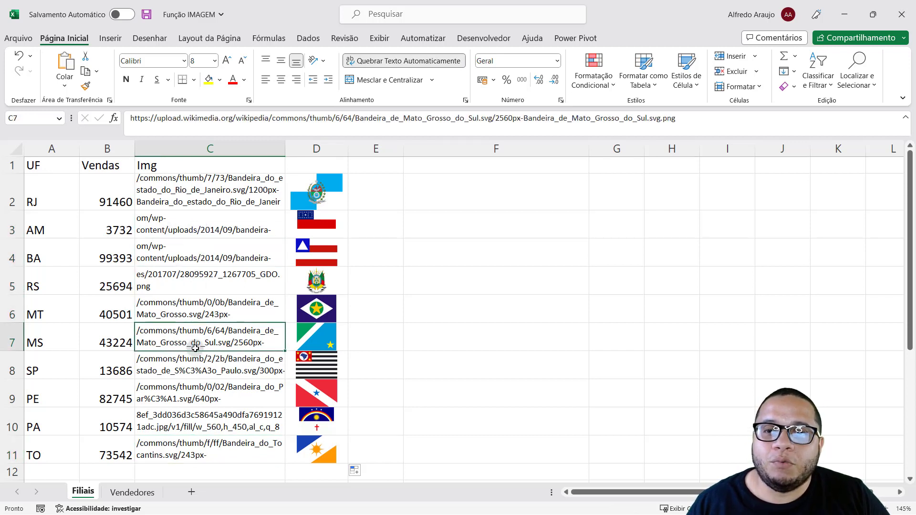
click(197, 365)
click(199, 394)
click(212, 422)
click(215, 450)
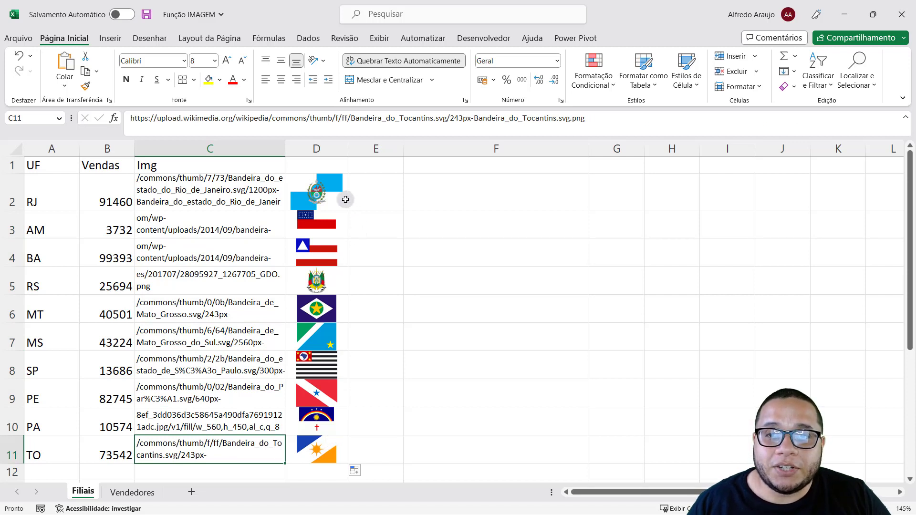
drag(349, 149, 432, 149)
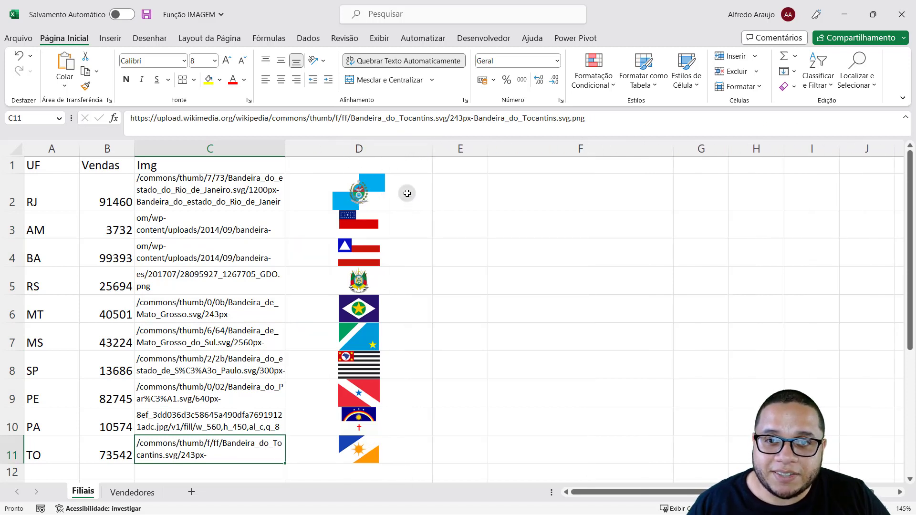
drag(407, 193, 388, 467)
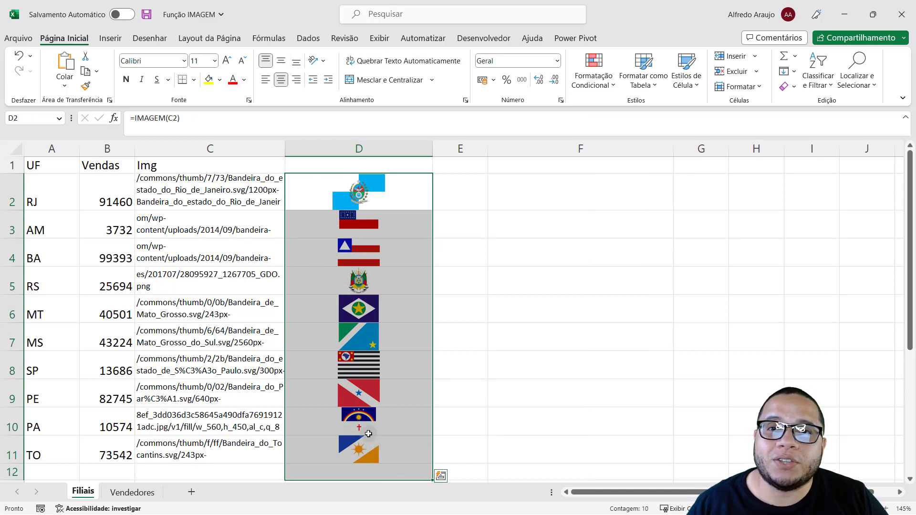
- Centre the flags in D2:D12 after trying left and right alignment
click(266, 81)
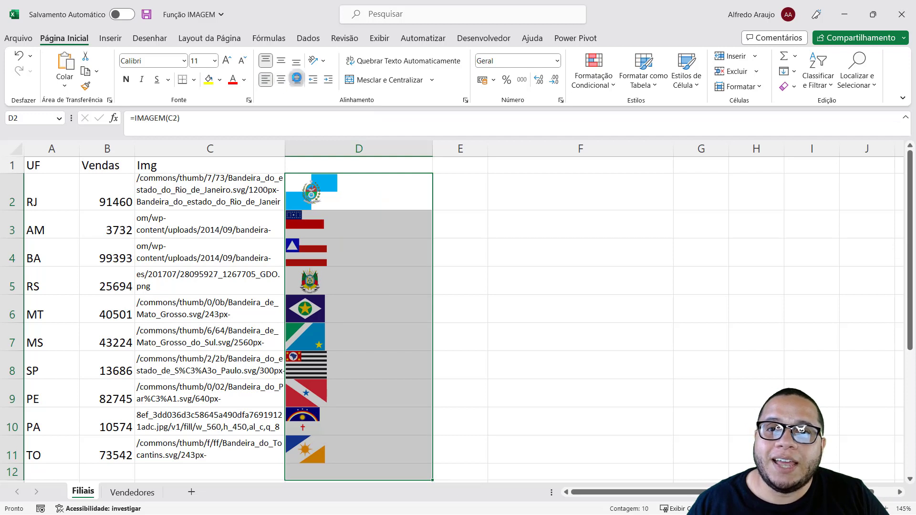
click(297, 79)
click(285, 81)
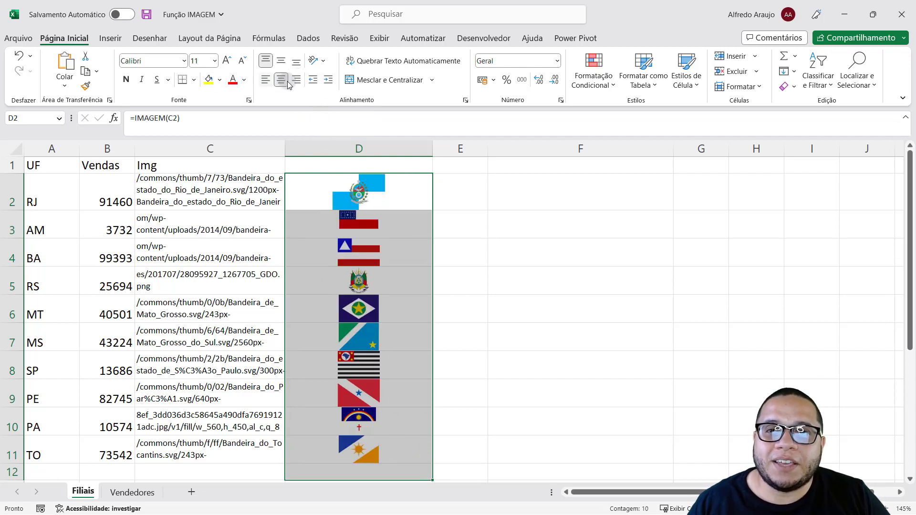
- Narrow column D around the flags and switch to the Vendedores sheet
drag(434, 149, 365, 150)
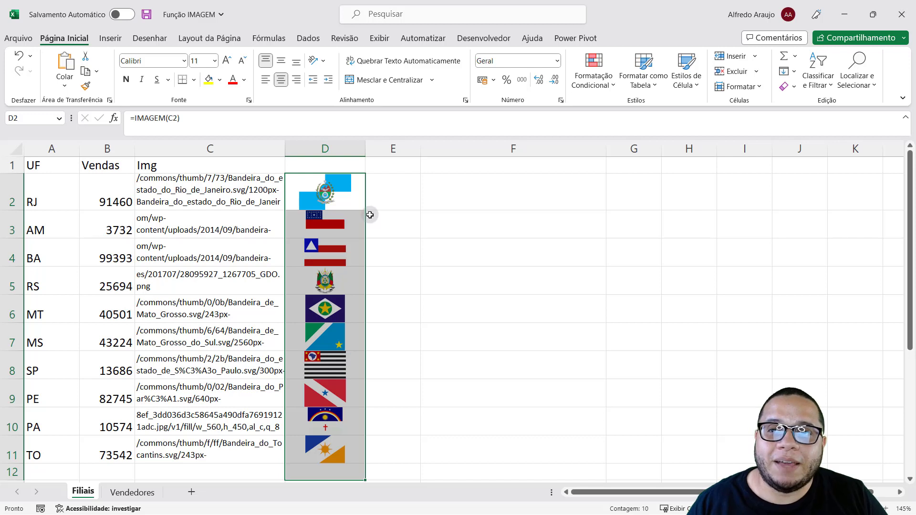
click(252, 218)
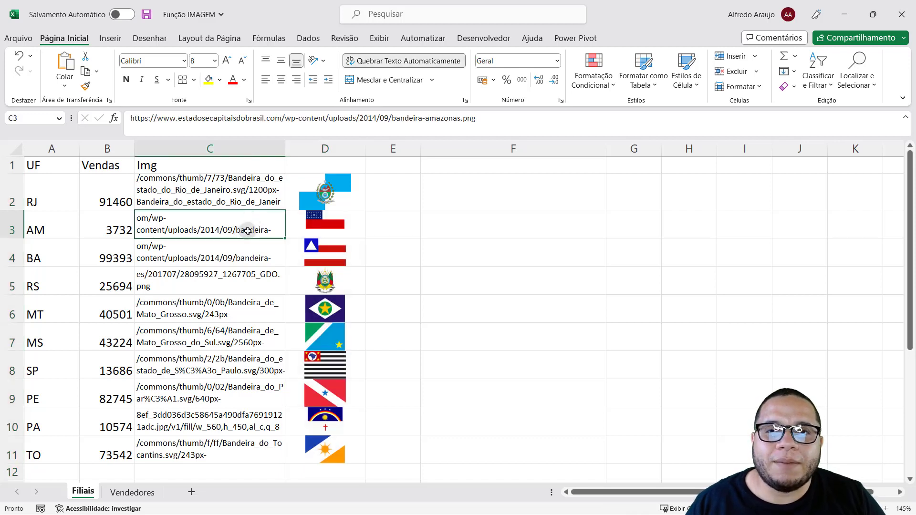
click(134, 491)
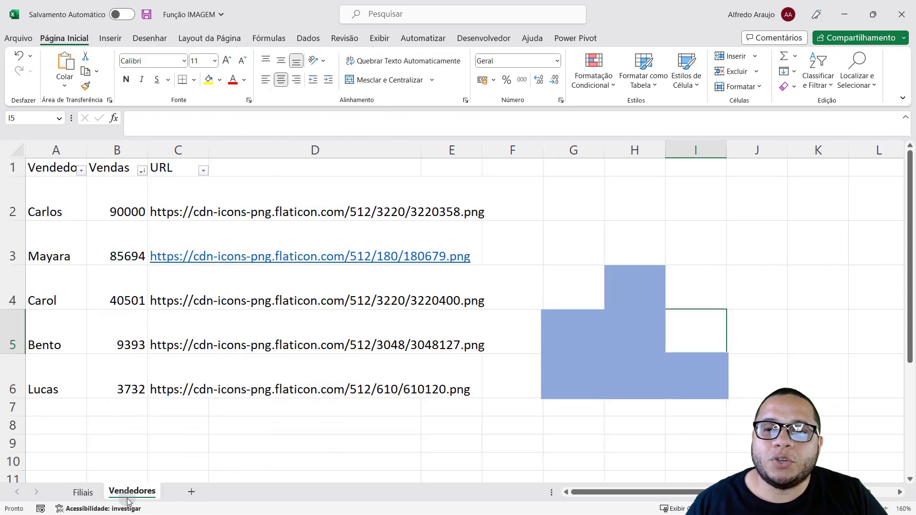
click(74, 292)
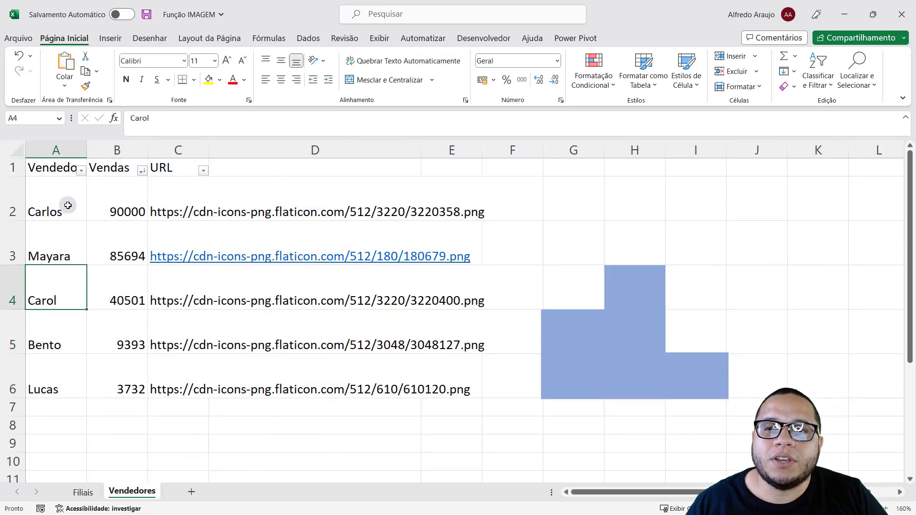
mouse_move(67, 207)
mouse_down()
mouse_move(68, 388)
mouse_move(113, 388)
mouse_move(71, 211)
mouse_move(68, 370)
mouse_up()
drag(117, 211, 124, 389)
drag(178, 212, 184, 405)
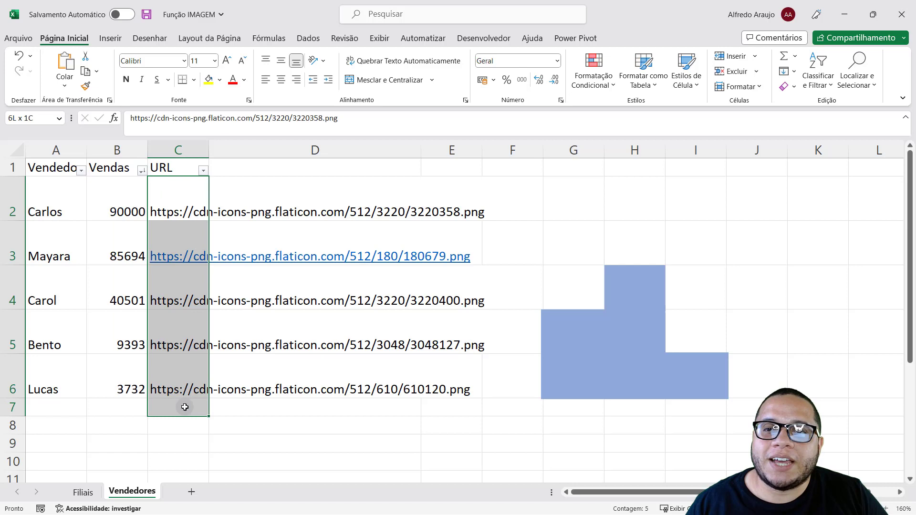
click(188, 207)
- Load a seller's flaticon avatar URL in Chrome to preview the 180679.png image
click(243, 256)
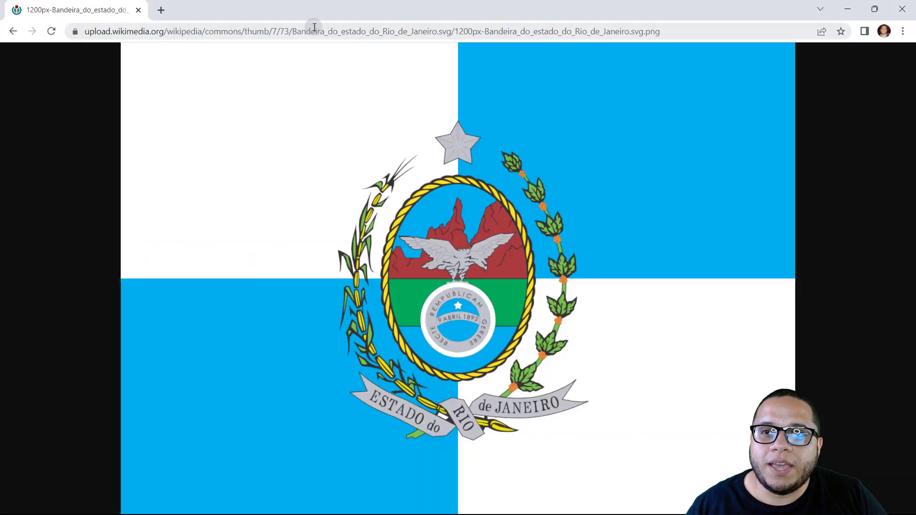
text(https://cdn-icons-png.flaticon.com/512/180/180679.png)
key(Return)
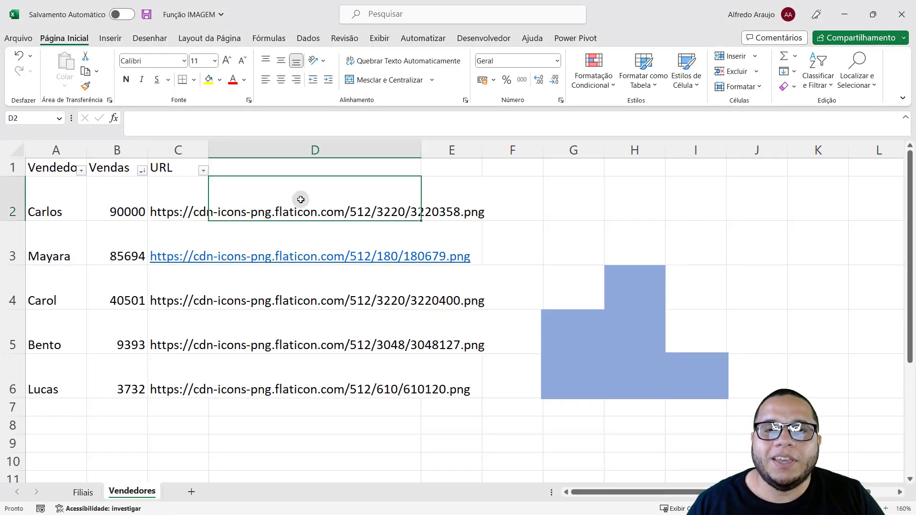
- Enter =IMAGEM(C2) in D2 and fill it down to D6 for all five seller avatars
text(=IMAG)
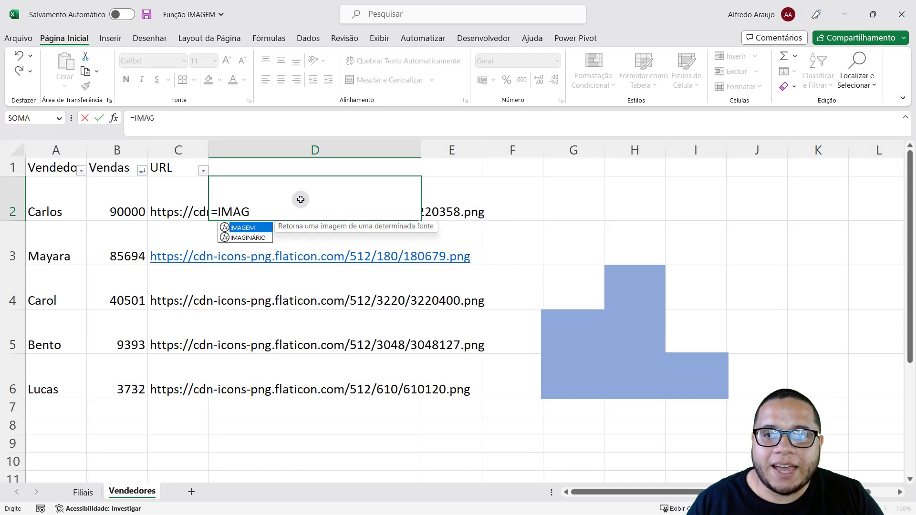
text(EM()
click(200, 215)
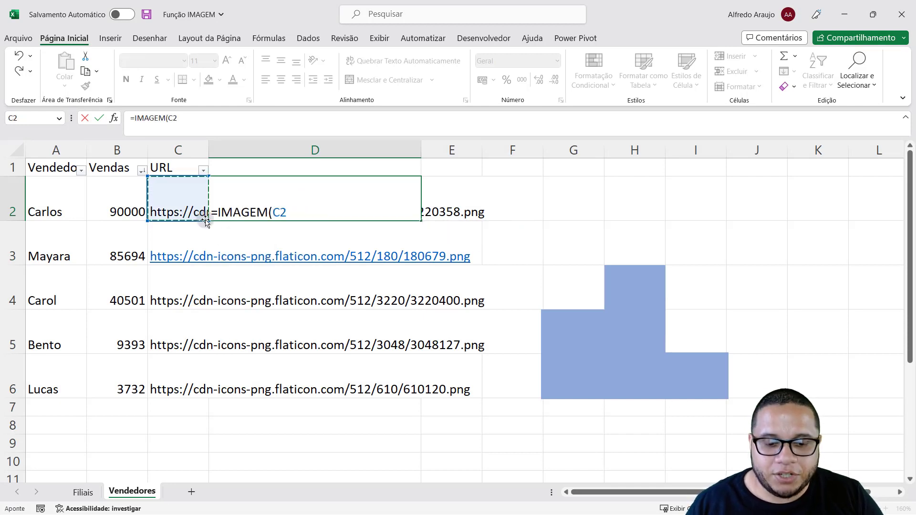
key(Return)
click(266, 190)
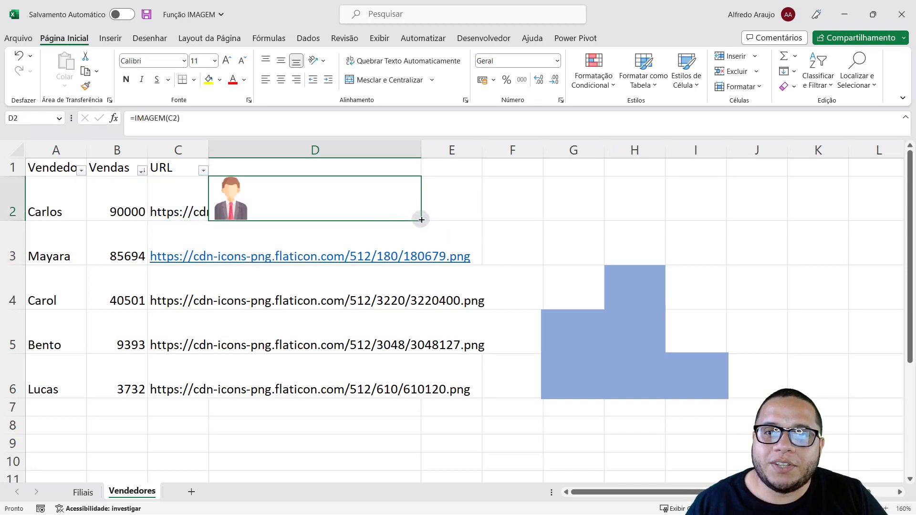
drag(422, 220, 420, 393)
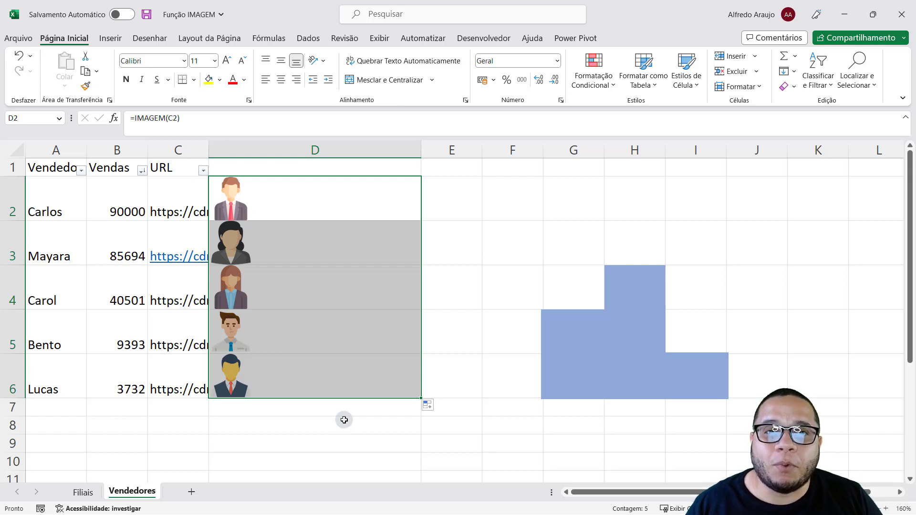
click(566, 350)
- Try moving the podium blocks, then undo both moves
click(671, 355)
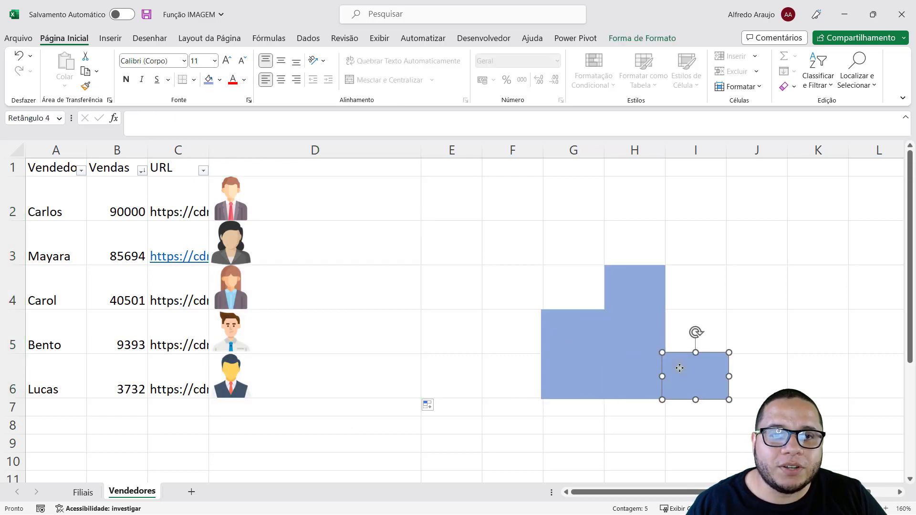
drag(698, 378, 727, 250)
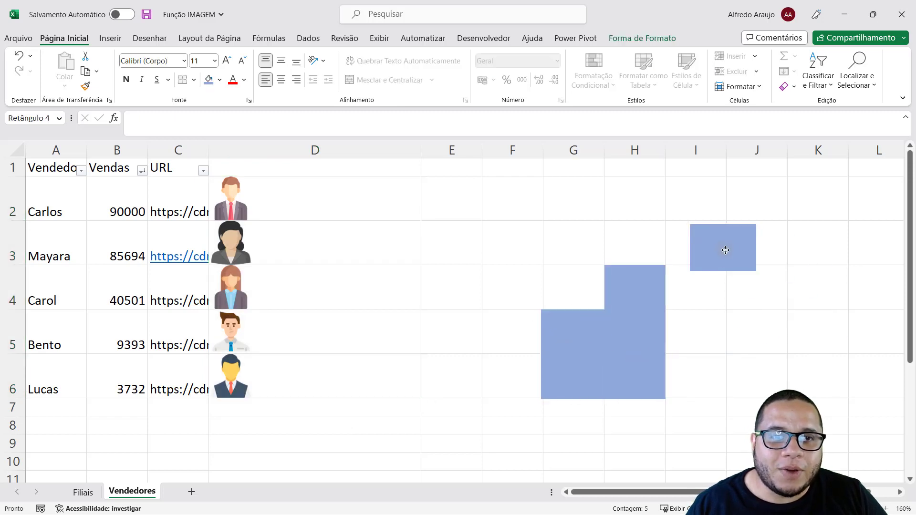
key(ctrl+z)
mouse_move(640, 352)
mouse_down()
mouse_move(720, 291)
mouse_move(740, 290)
mouse_up()
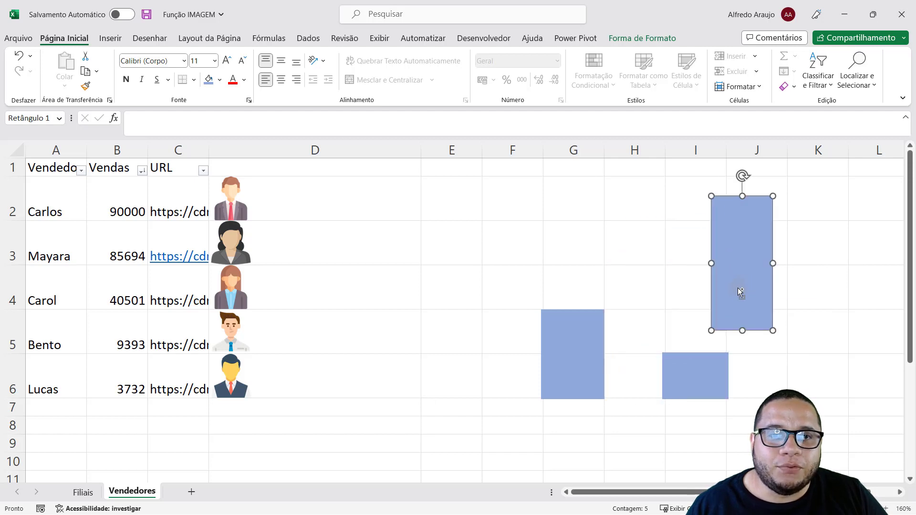
key(ctrl+z)
click(698, 316)
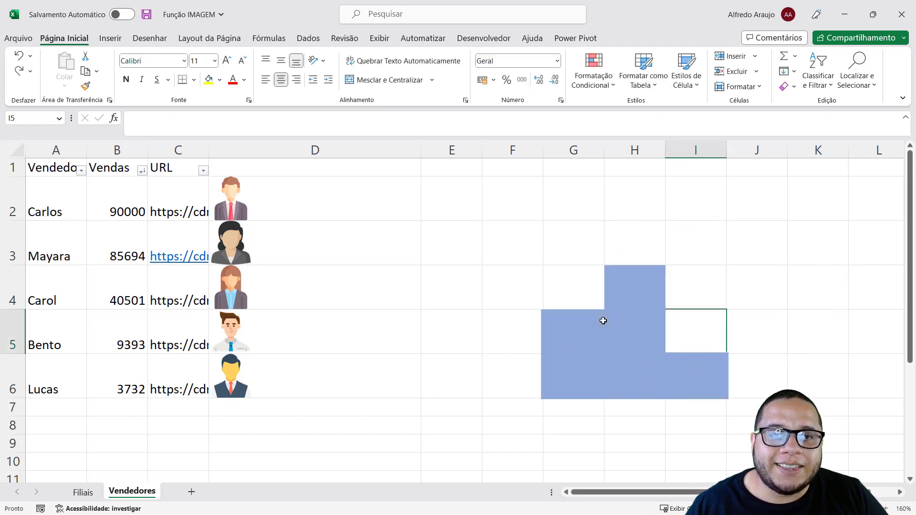
- Put Carlos's avatar above the tallest block with =IMAGEM(C2) in H3
click(411, 409)
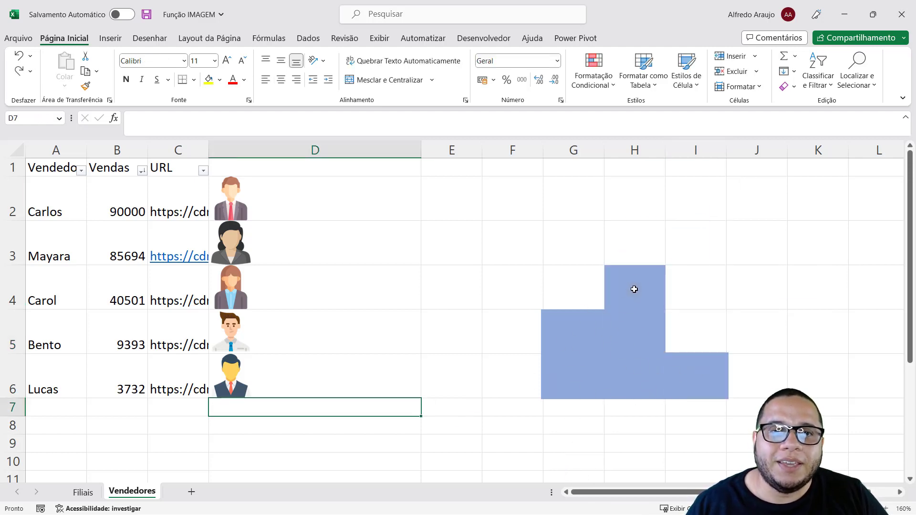
click(633, 238)
text(=)
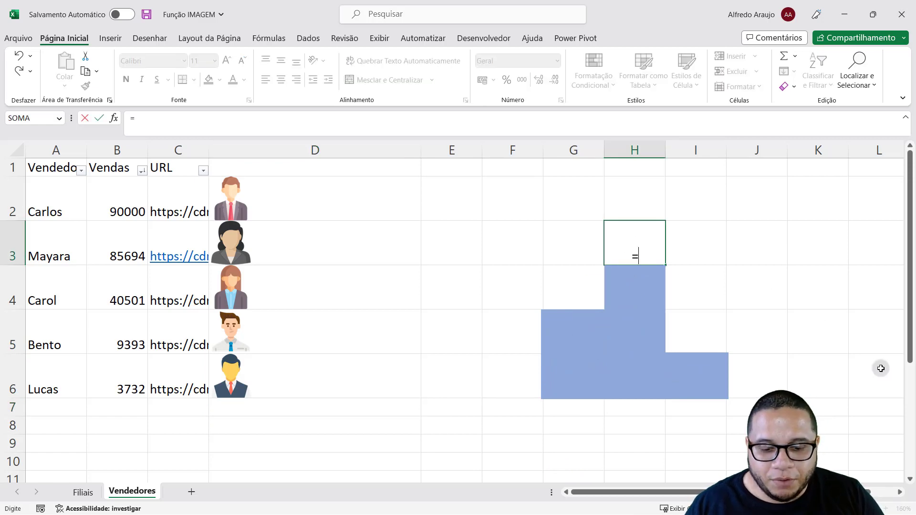
text(IMAGEM()
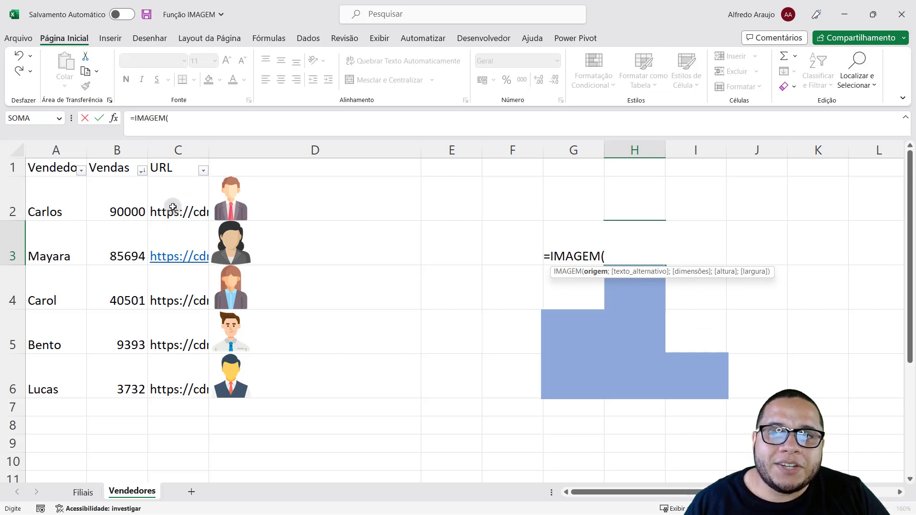
click(172, 207)
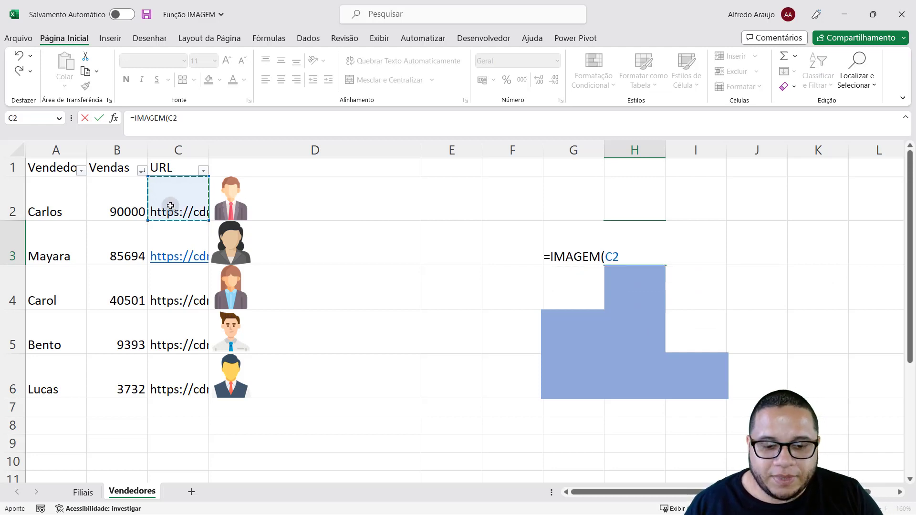
text())
- Add =IMAGEM(C3) in G4 and =IMAGEM(C4) in I5 for second and third place
click(584, 284)
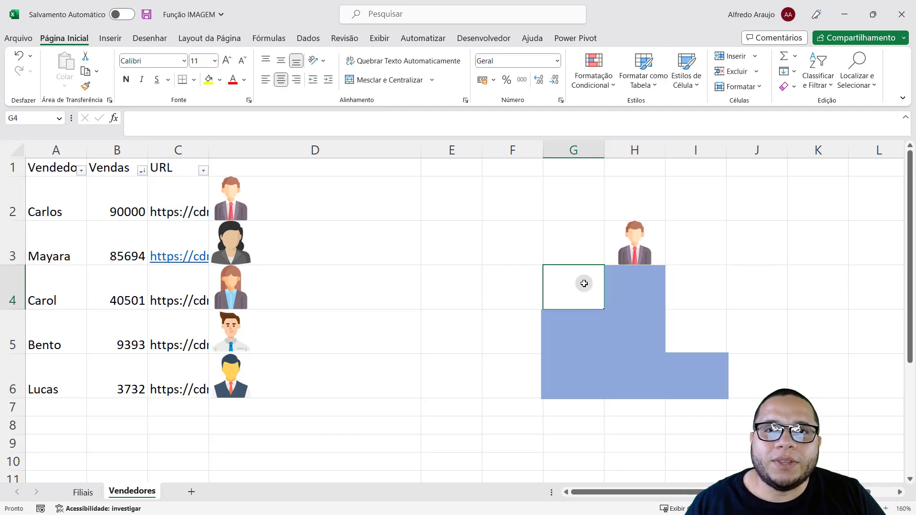
text(=IMAGEM)
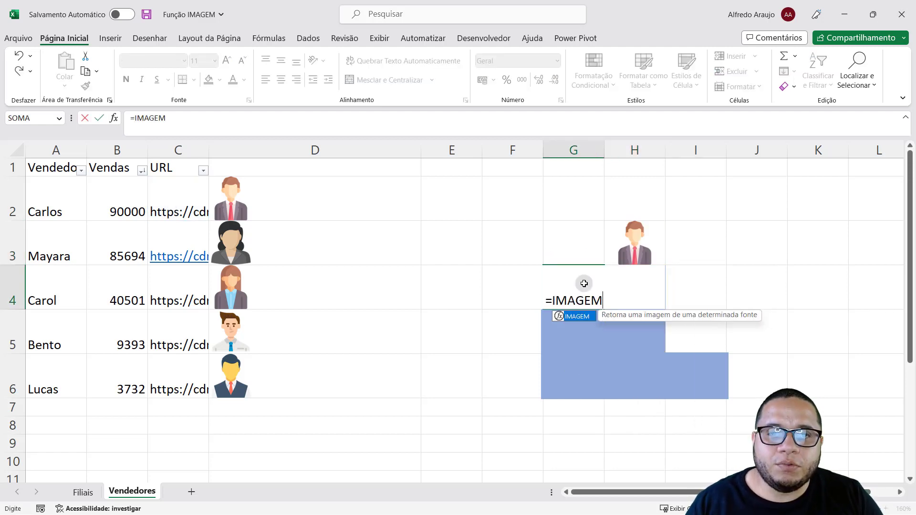
text(()
click(195, 257)
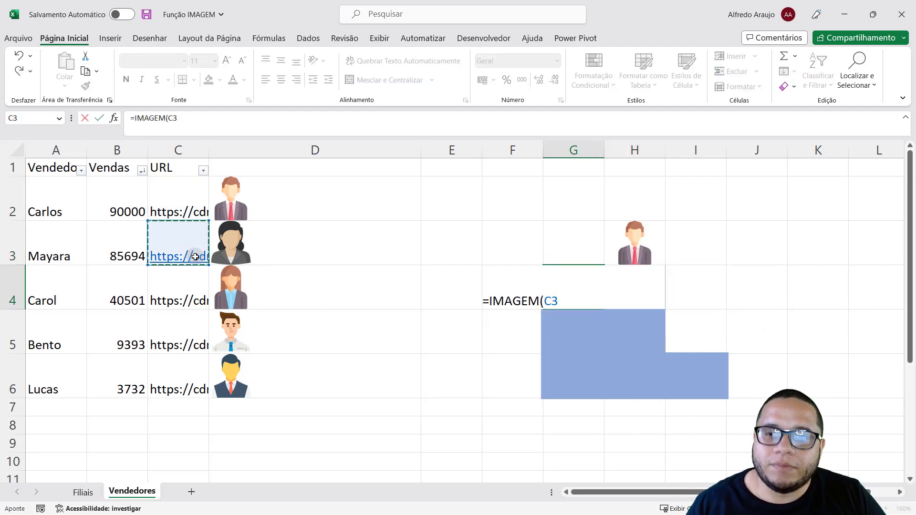
key(Return)
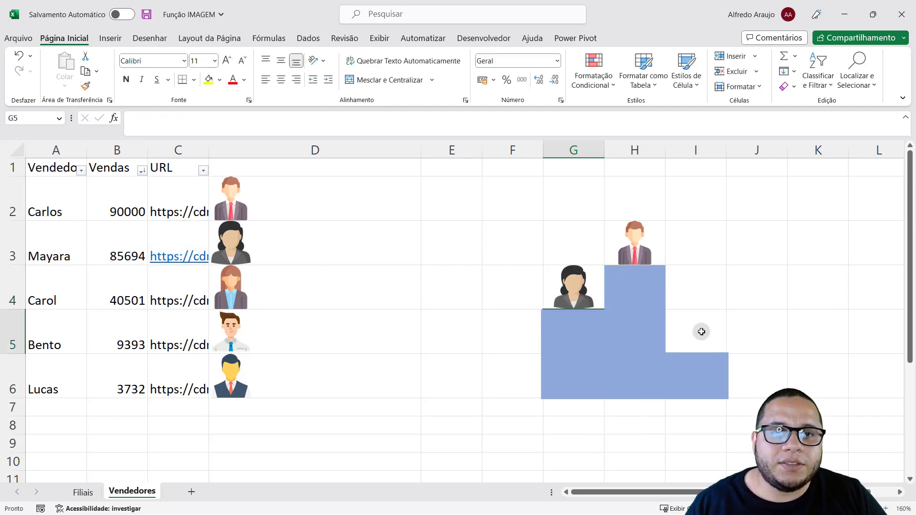
click(702, 331)
text(=IMA)
double_click(741, 372)
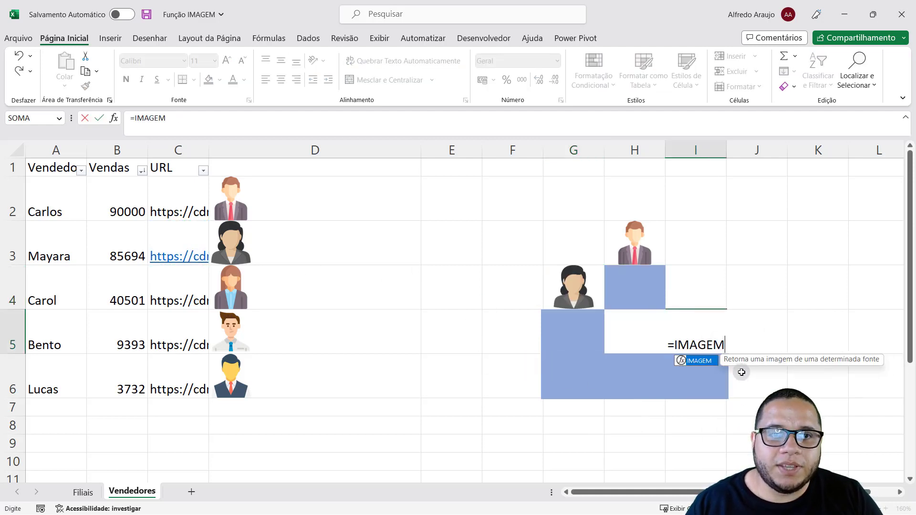
click(207, 294)
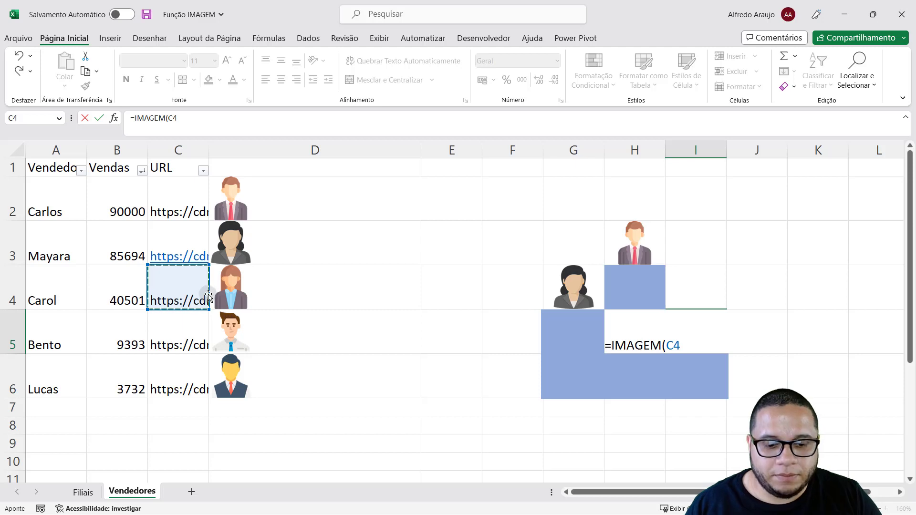
key(Return)
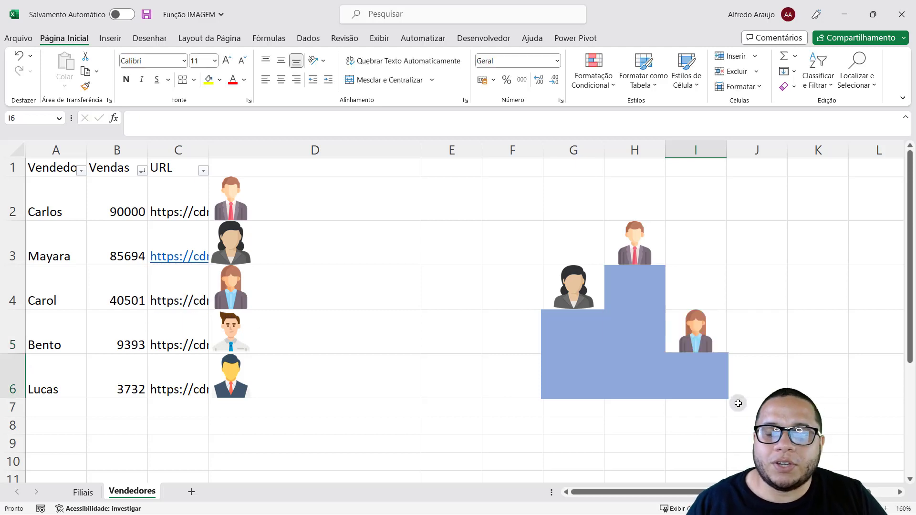
- Centre the podium avatars in H3, G4 and I5
click(754, 341)
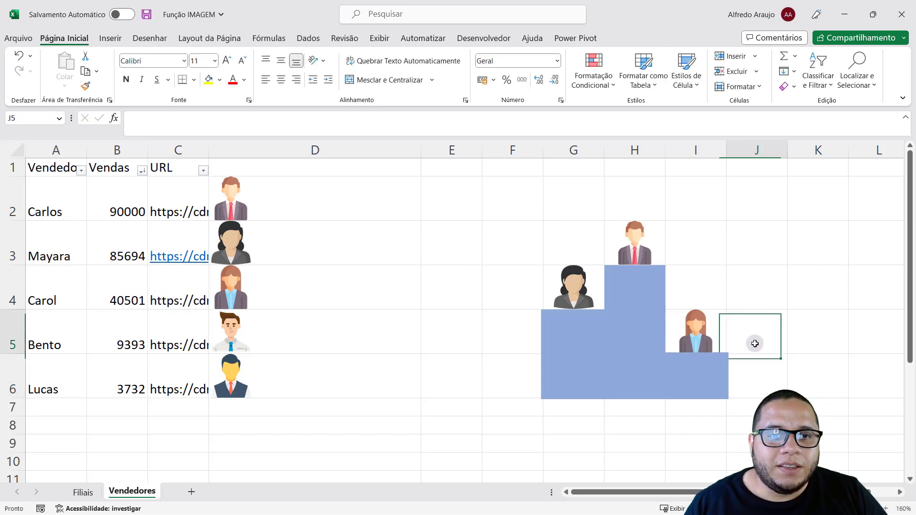
key(Left)
ctrl+click(550, 294)
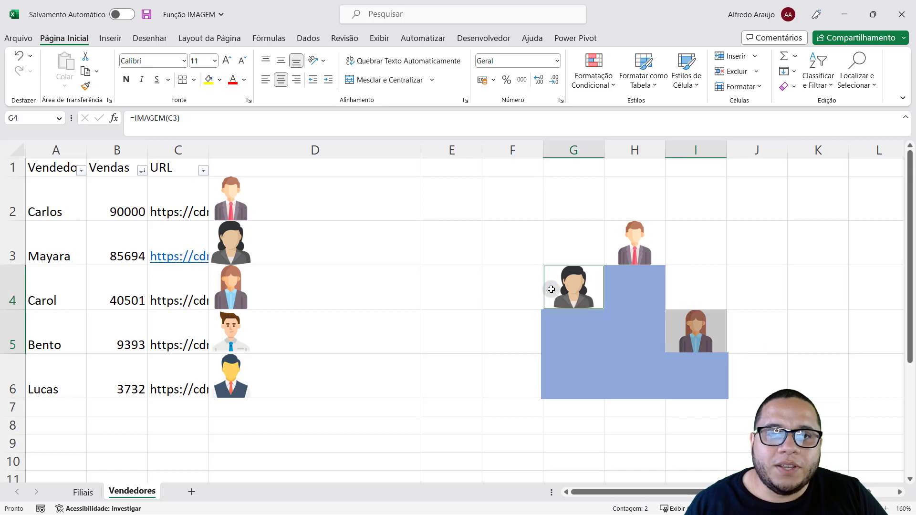
ctrl+click(615, 253)
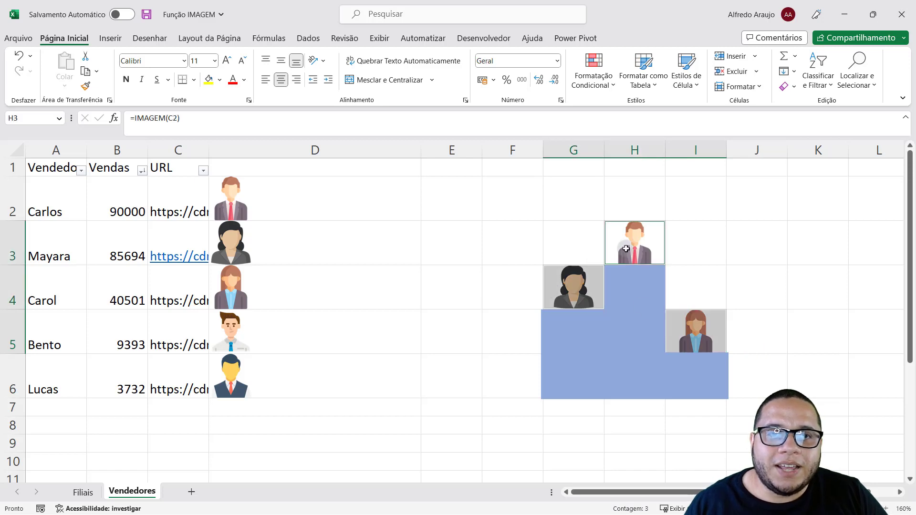
click(266, 80)
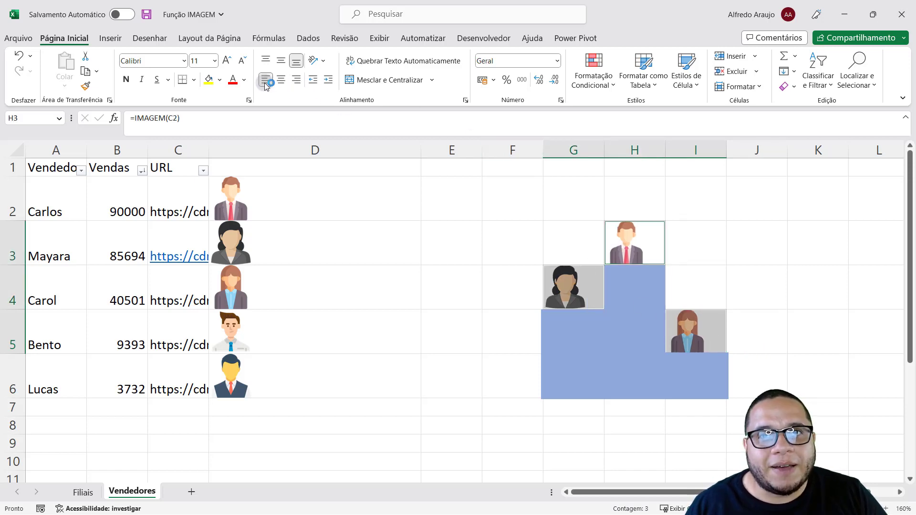
click(281, 80)
click(461, 330)
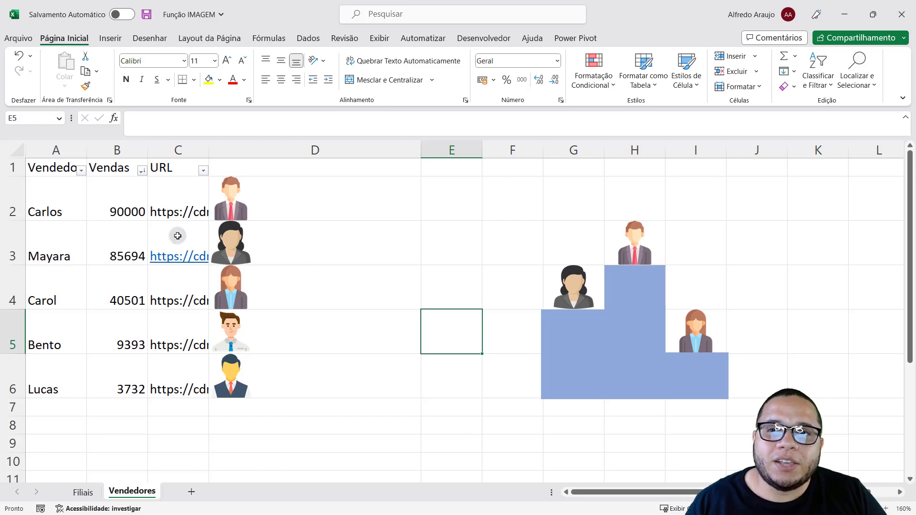
- Turn on filter dropdowns for the Vendedores table headers from the Dados tools
click(116, 178)
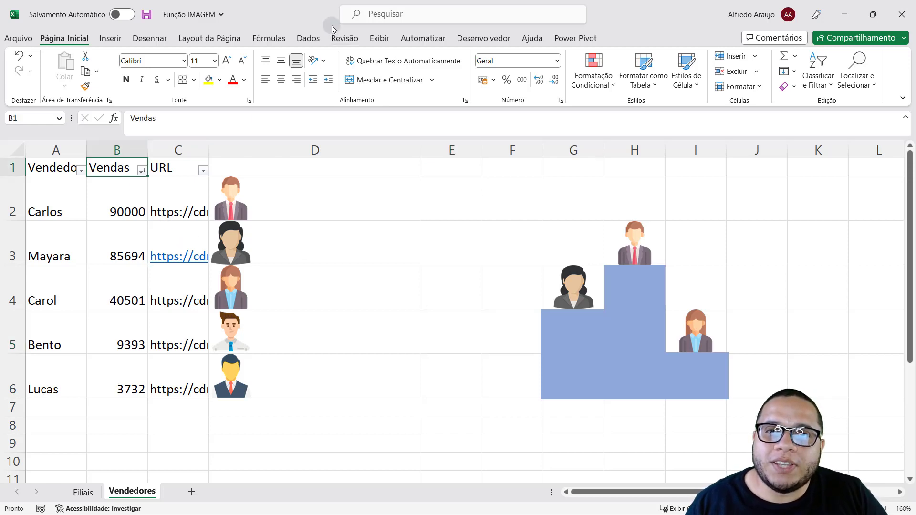
click(308, 38)
click(531, 70)
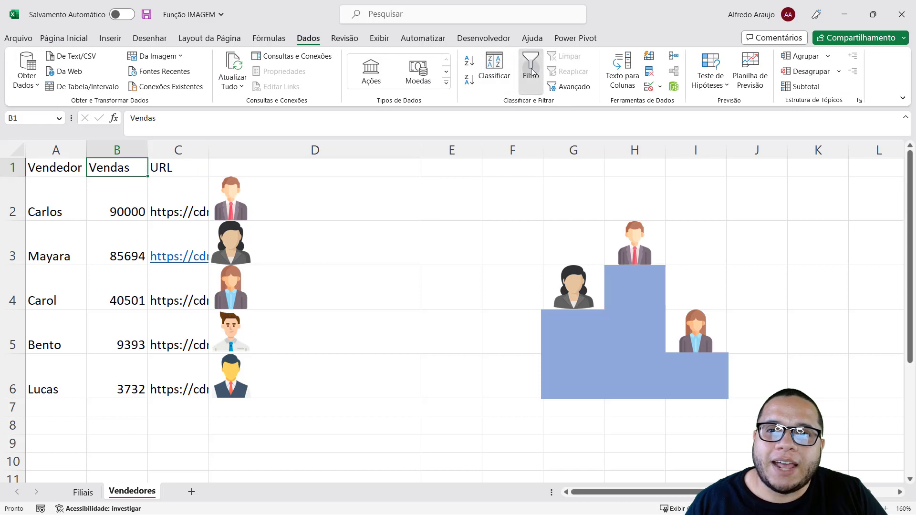
click(532, 71)
click(531, 70)
click(531, 71)
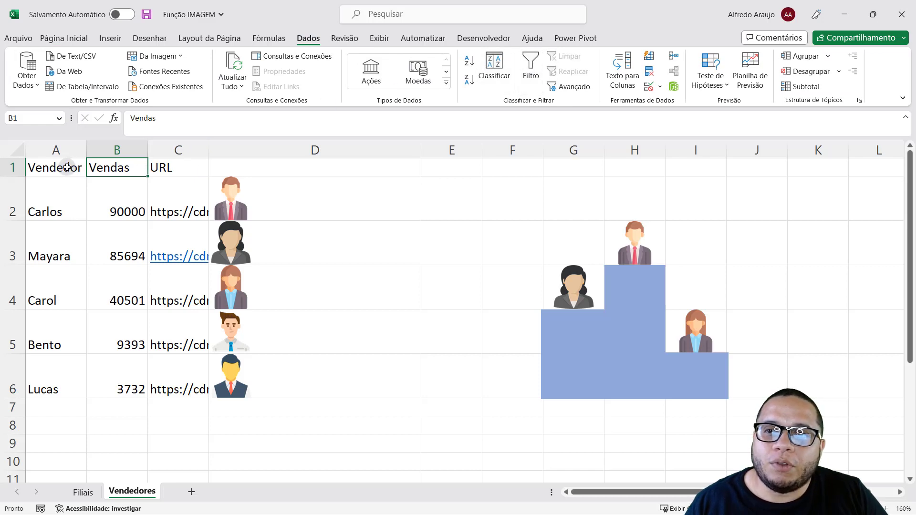
drag(62, 167, 177, 164)
click(531, 70)
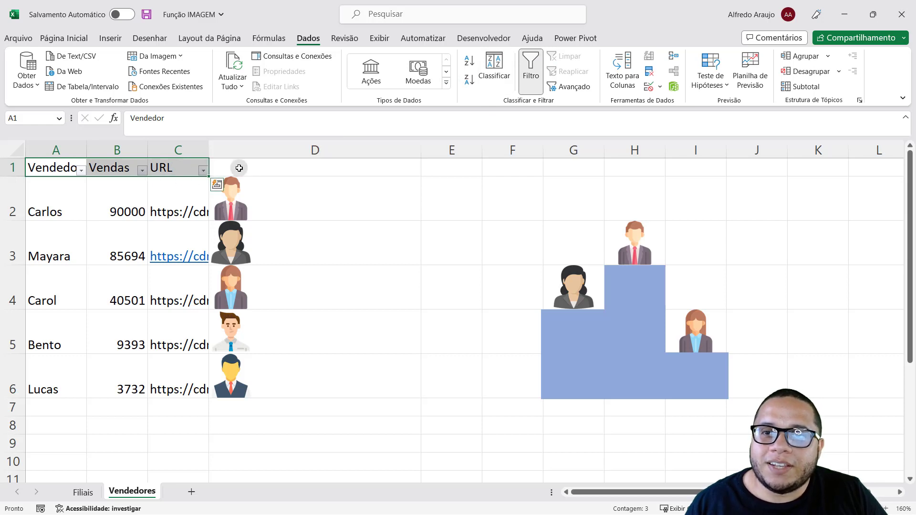
- Sort the seller table by Vendas from highest to lowest
click(142, 170)
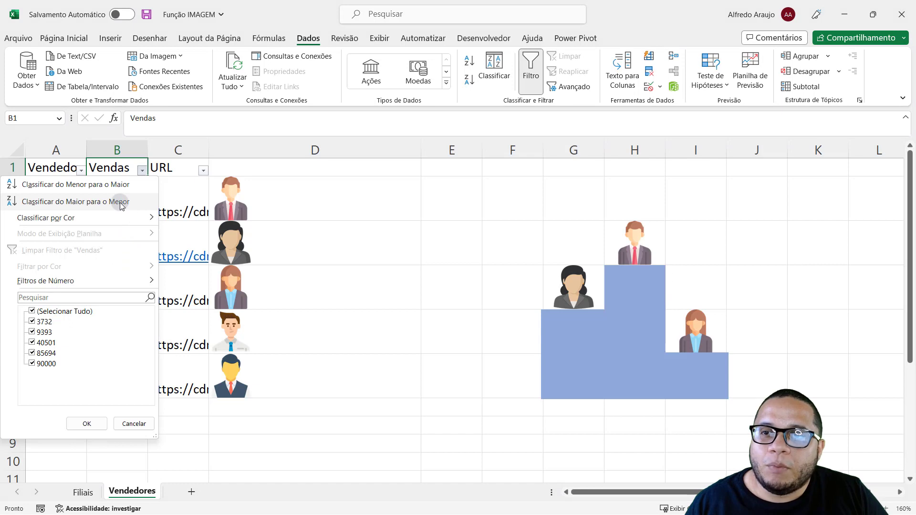
click(120, 201)
click(142, 170)
click(76, 184)
click(142, 170)
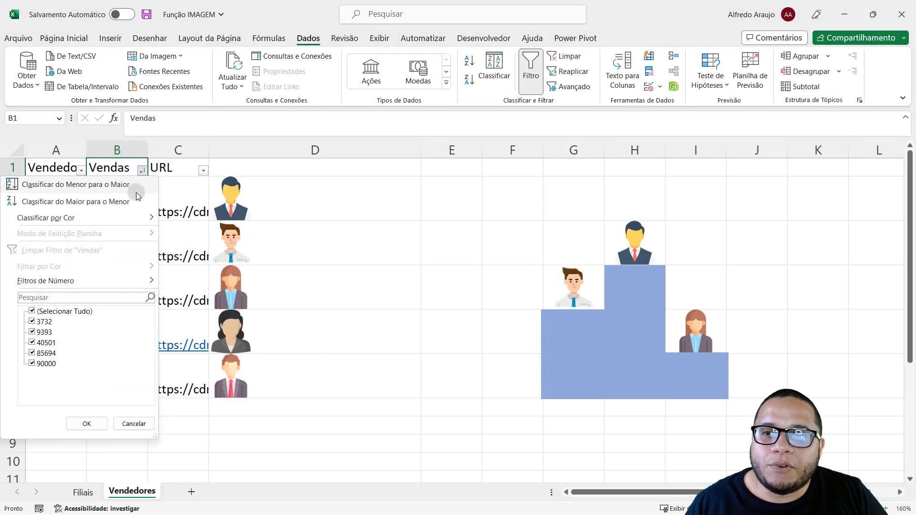
click(135, 202)
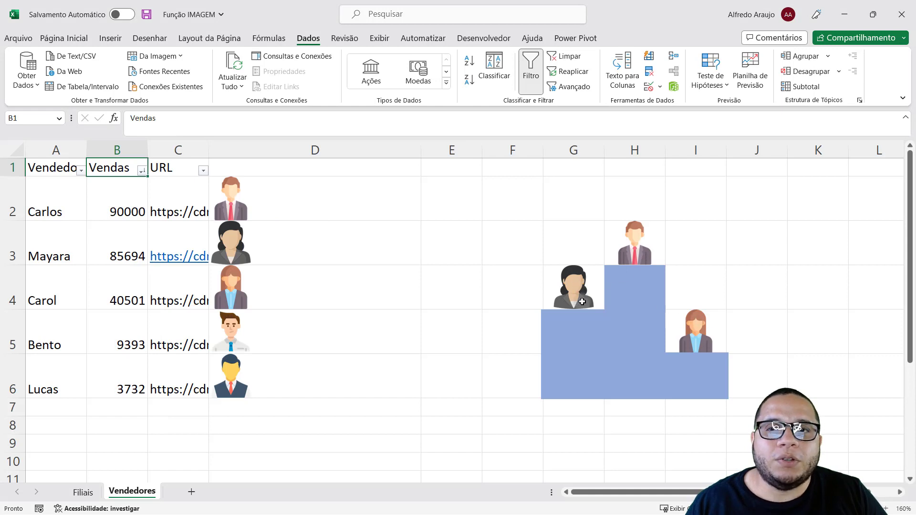
click(142, 171)
click(119, 200)
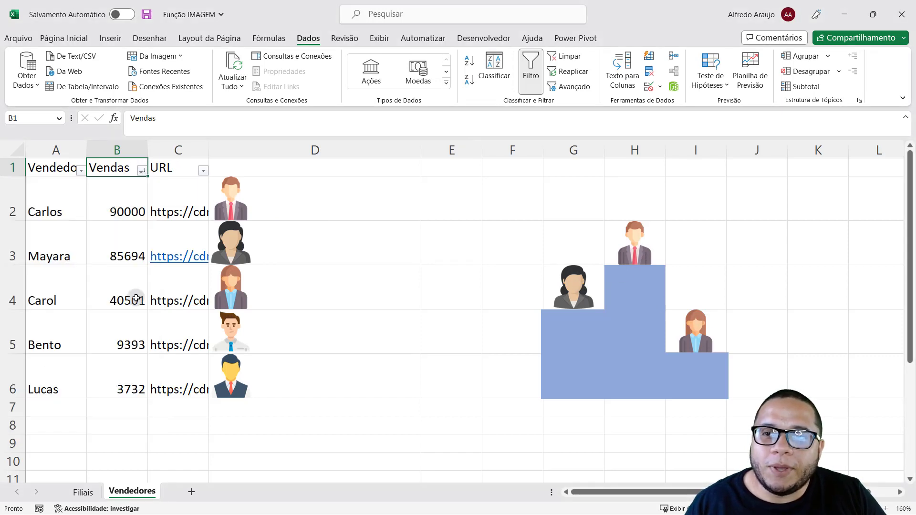
click(122, 203)
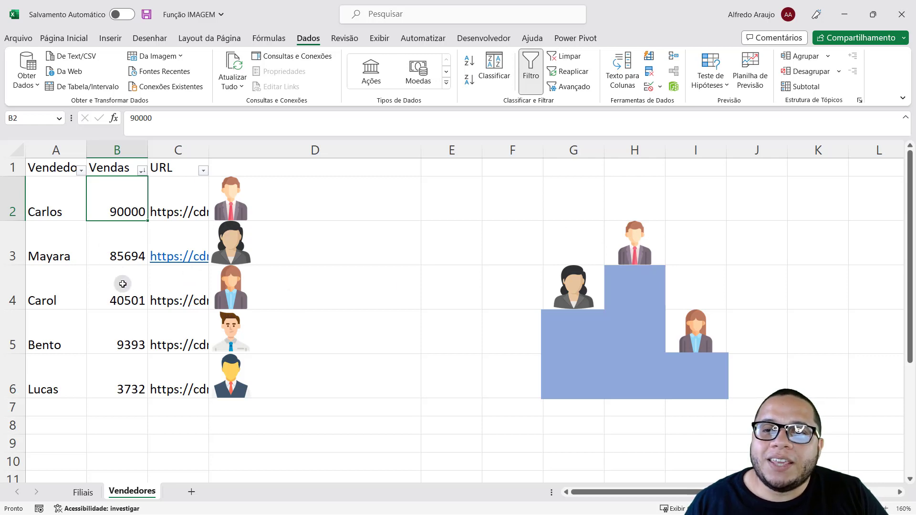
- Change the 40501 sales figure in B4 to 91000, then re-sort Vendas from highest to lowest
click(117, 299)
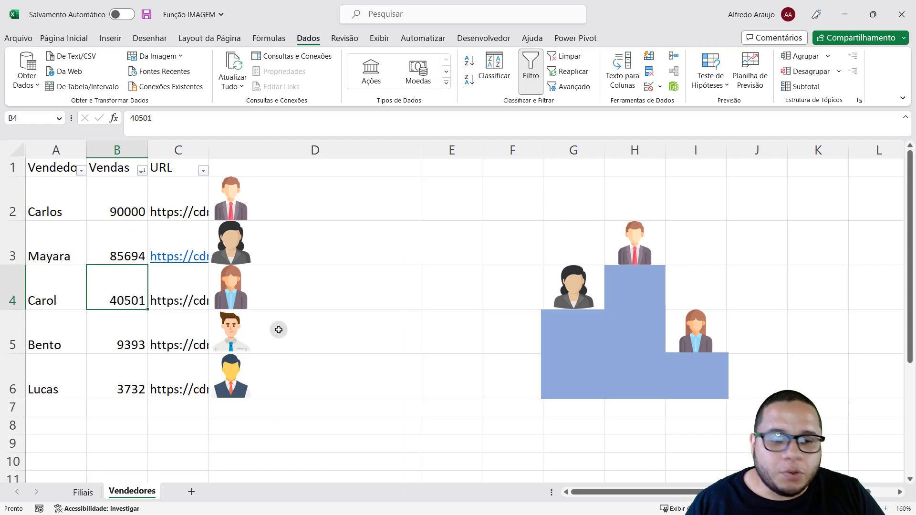
text(91000)
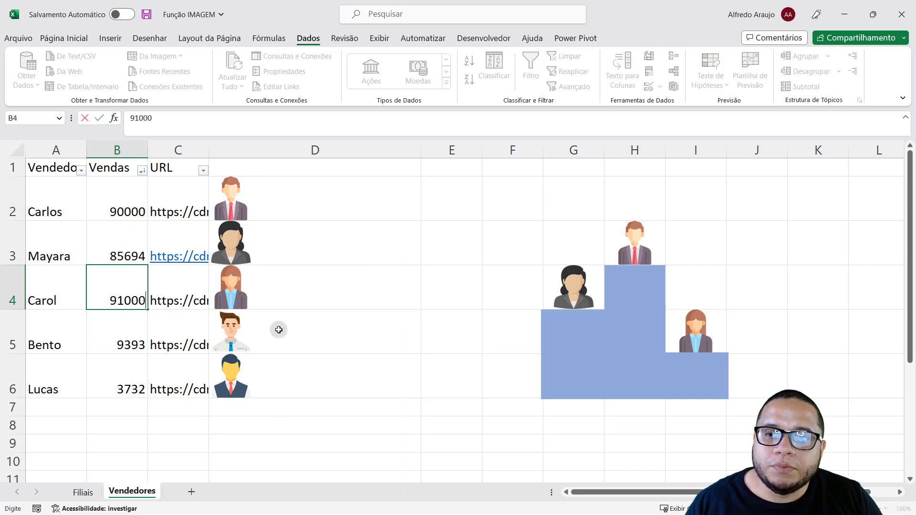
key(Return)
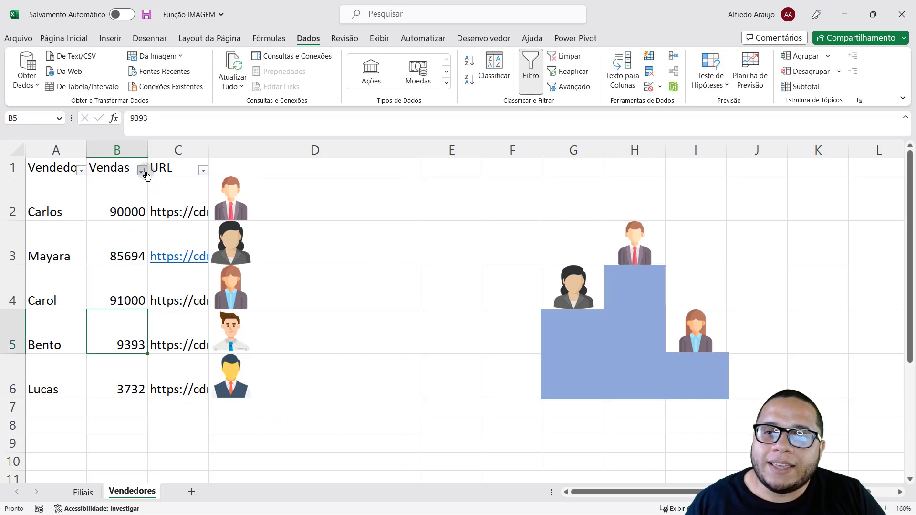
click(142, 171)
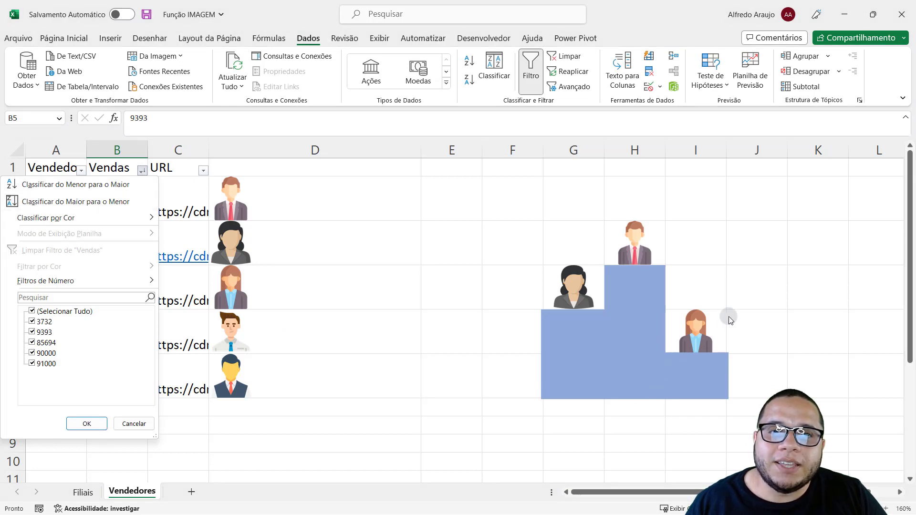
click(91, 201)
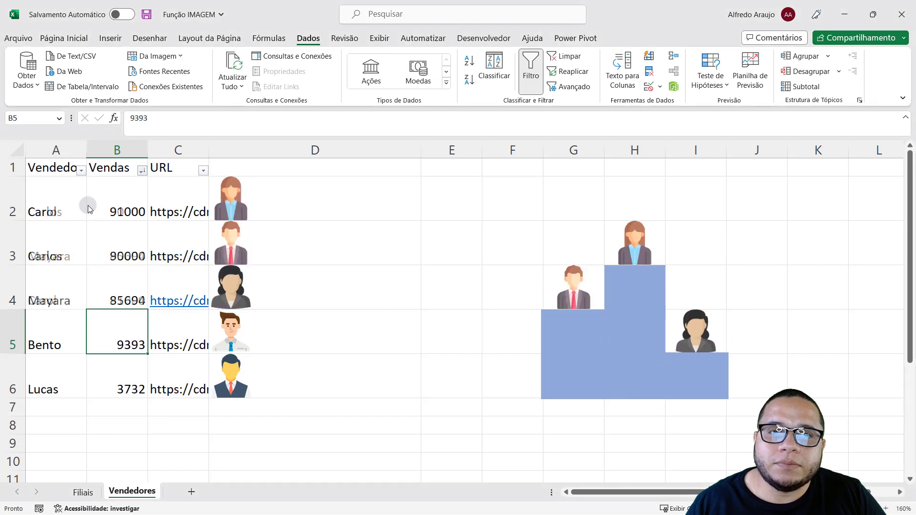